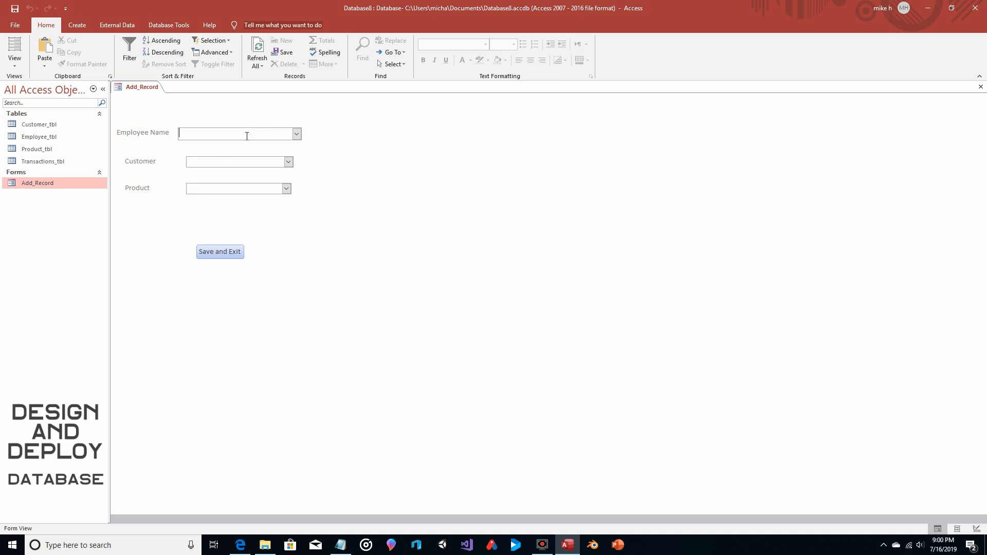
# Create a new blank form and switch it to Design View.
pyautogui.click(77, 25)
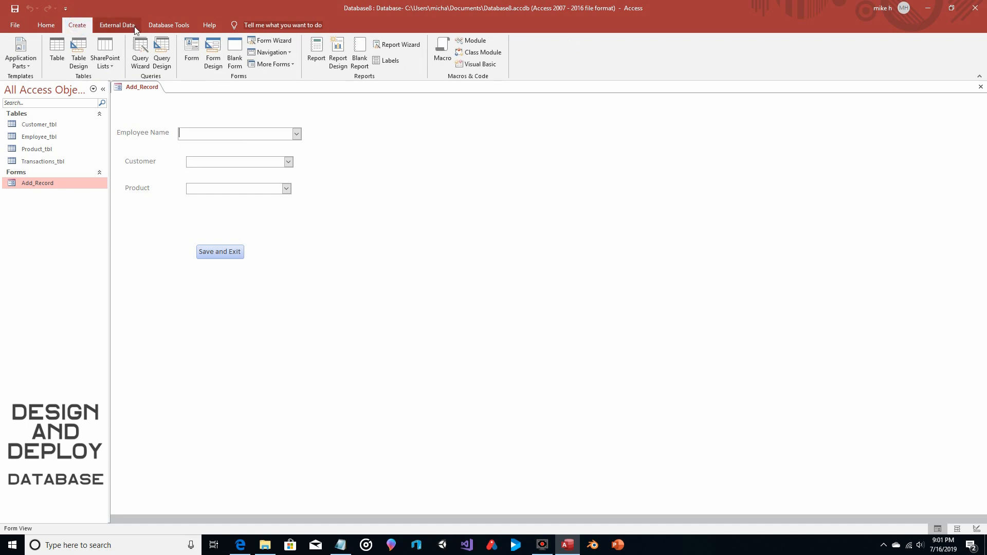
pyautogui.click(235, 51)
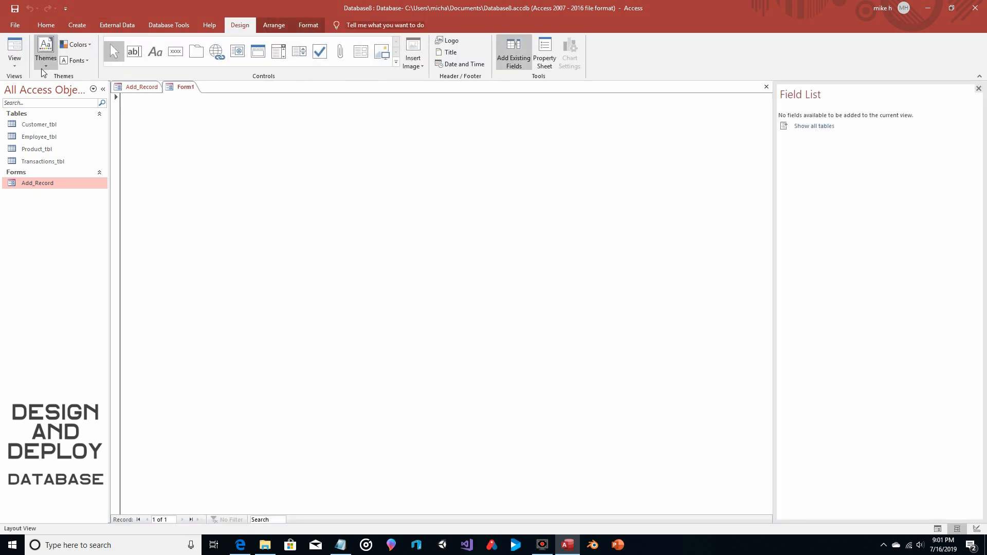
pyautogui.click(15, 57)
pyautogui.click(26, 129)
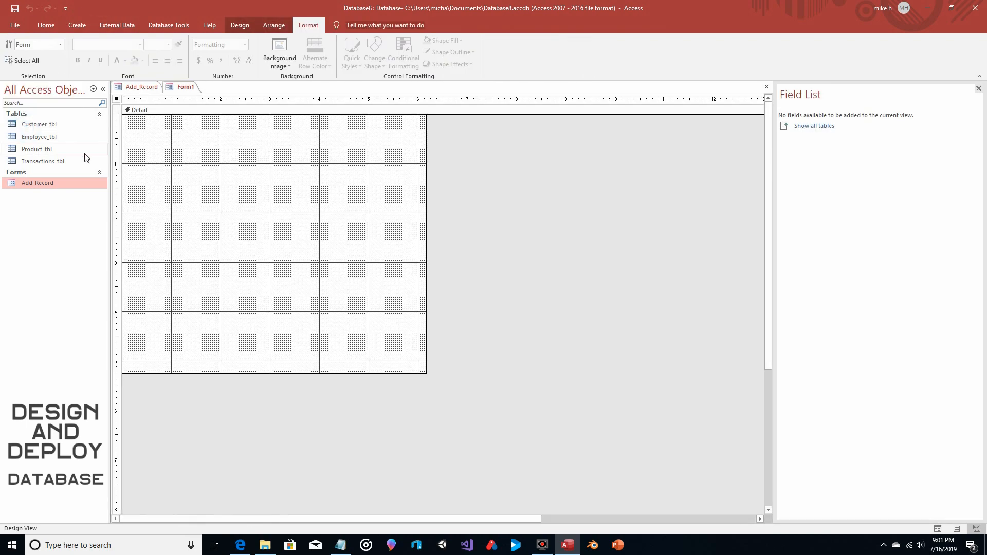
# Set the new form's Record Selectors and Navigation Buttons properties to No.
pyautogui.click(241, 25)
pyautogui.click(737, 58)
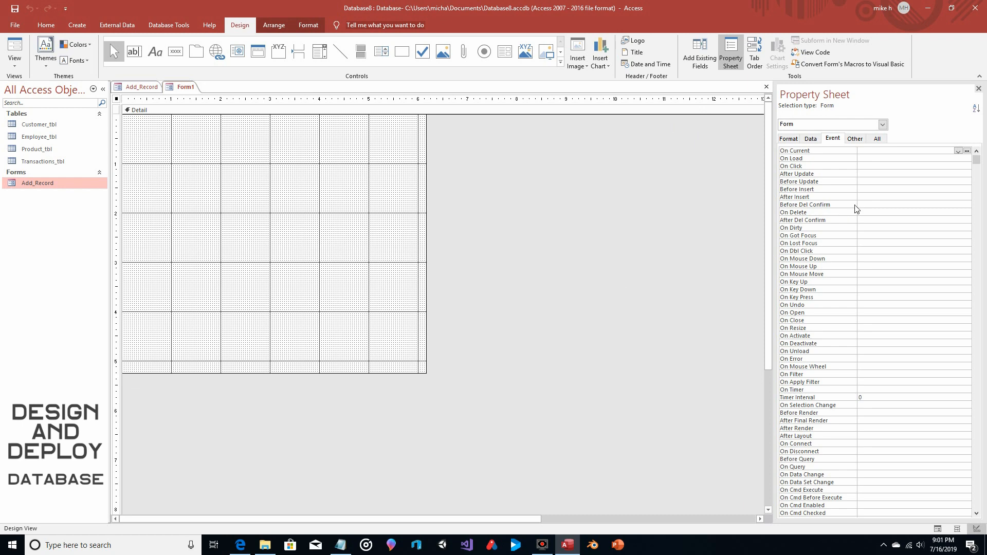
pyautogui.click(797, 139)
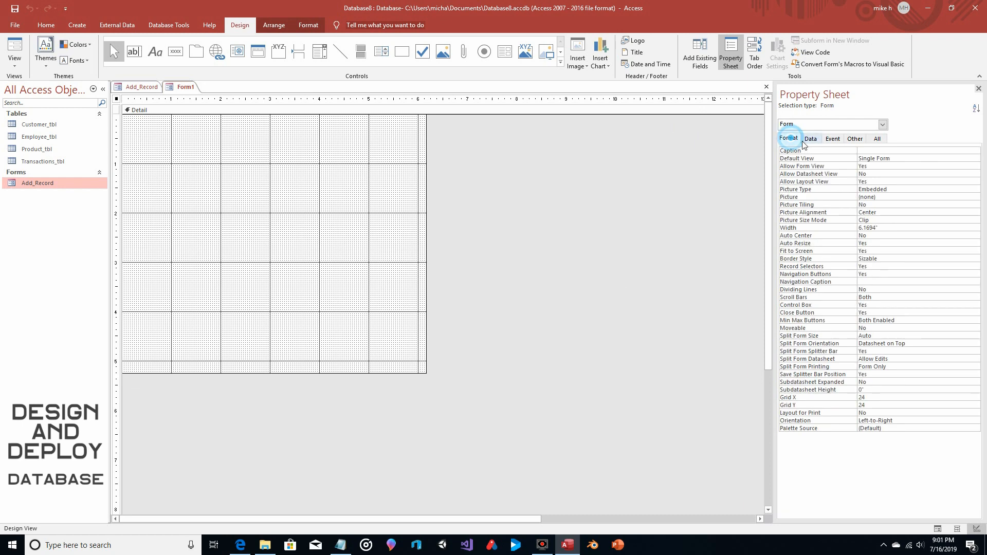
pyautogui.click(909, 267)
pyautogui.click(974, 267)
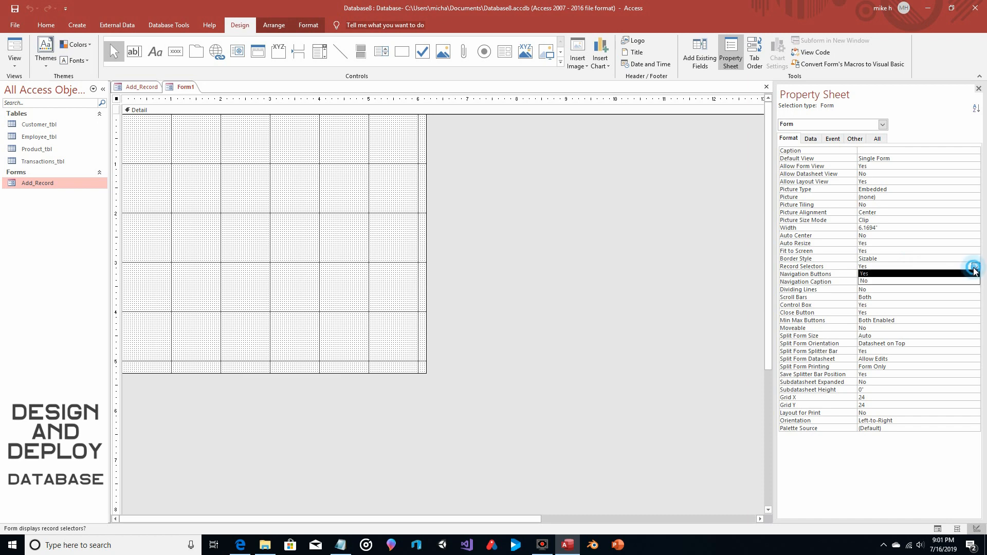
pyautogui.click(957, 281)
pyautogui.click(943, 273)
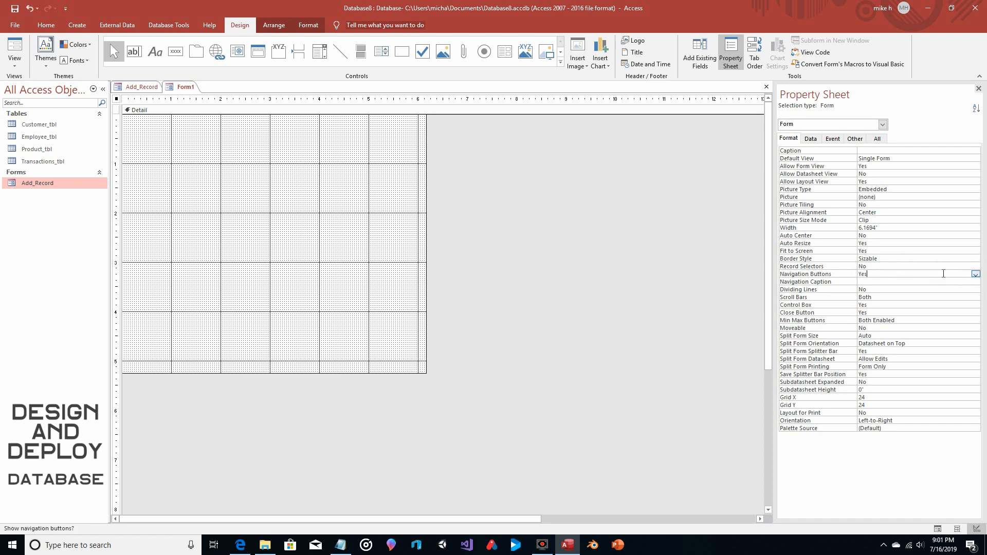
pyautogui.click(976, 274)
pyautogui.click(879, 289)
# Add a combo box about 3.33 inches wide that looks up Employee_Name from Employee_tbl, with a best-fit column and the label Employee_Name.
pyautogui.click(319, 51)
pyautogui.moveTo(175, 204); pyautogui.dragTo(338, 223)
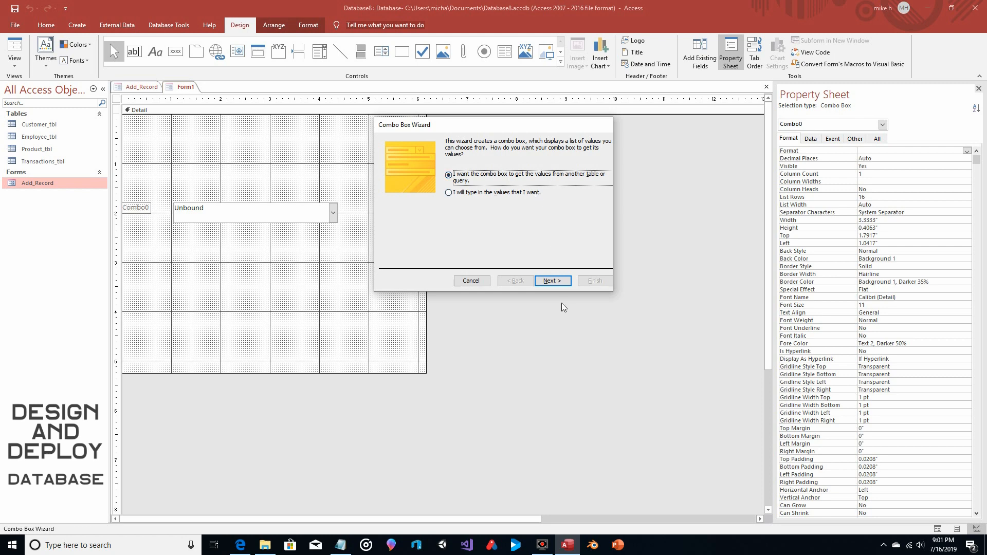
pyautogui.click(552, 280)
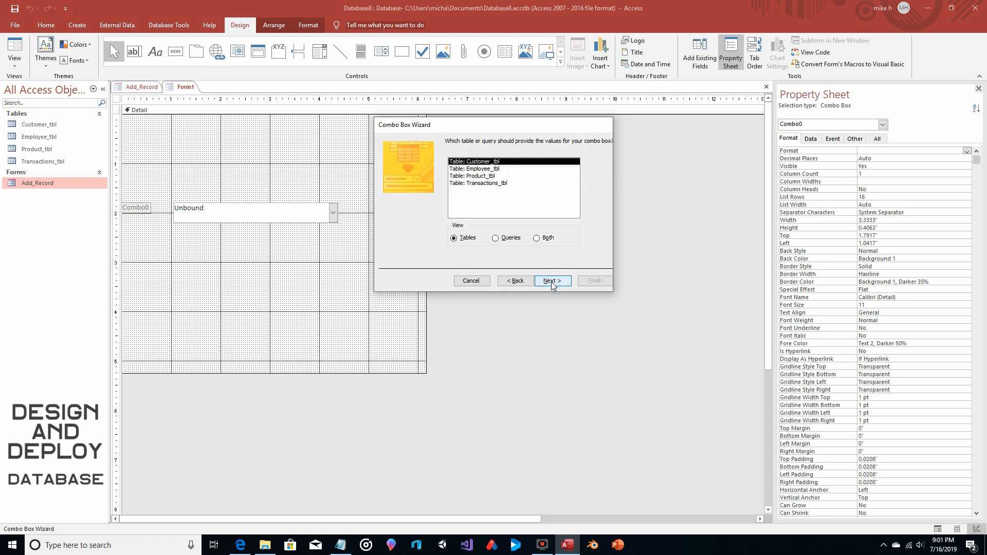
pyautogui.doubleClick(495, 172)
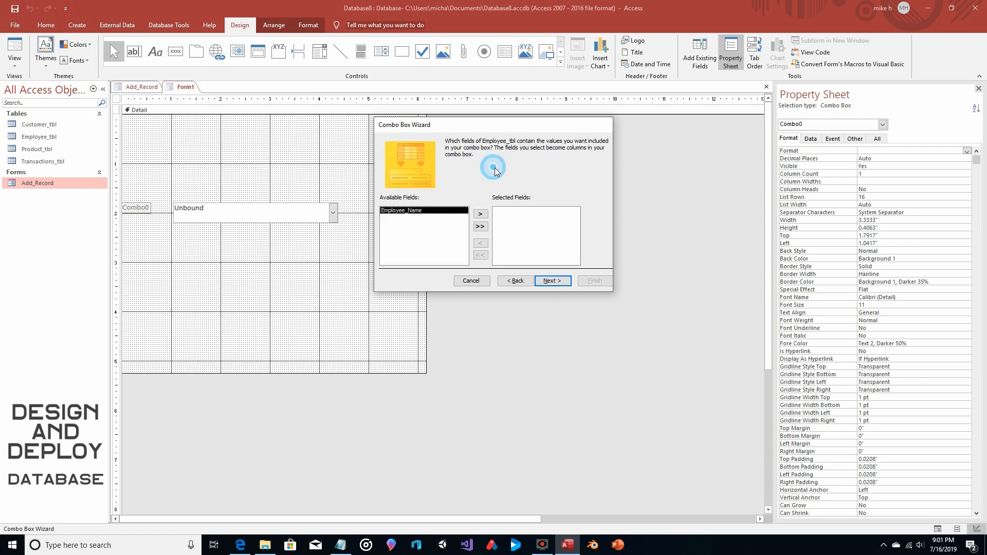
pyautogui.click(481, 214)
pyautogui.click(551, 281)
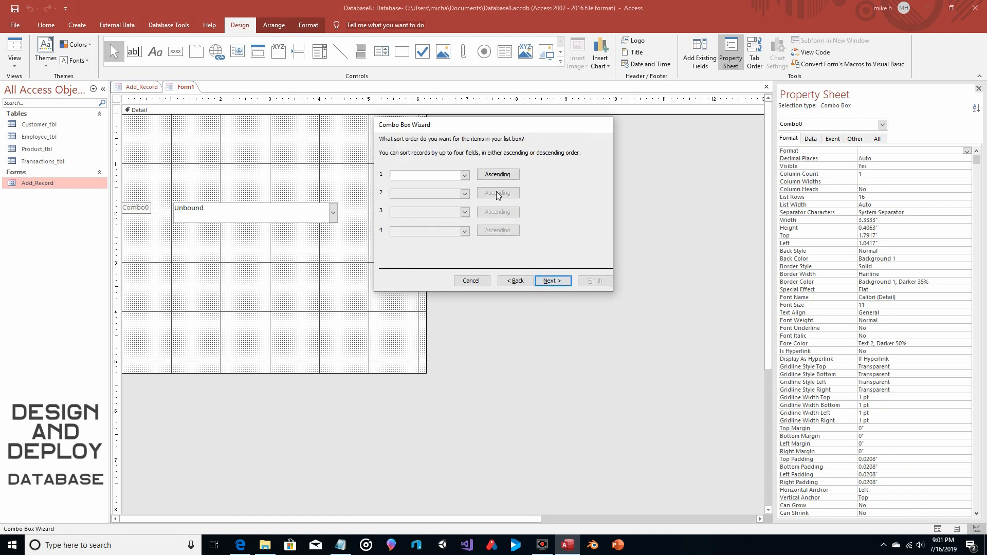
pyautogui.click(553, 281)
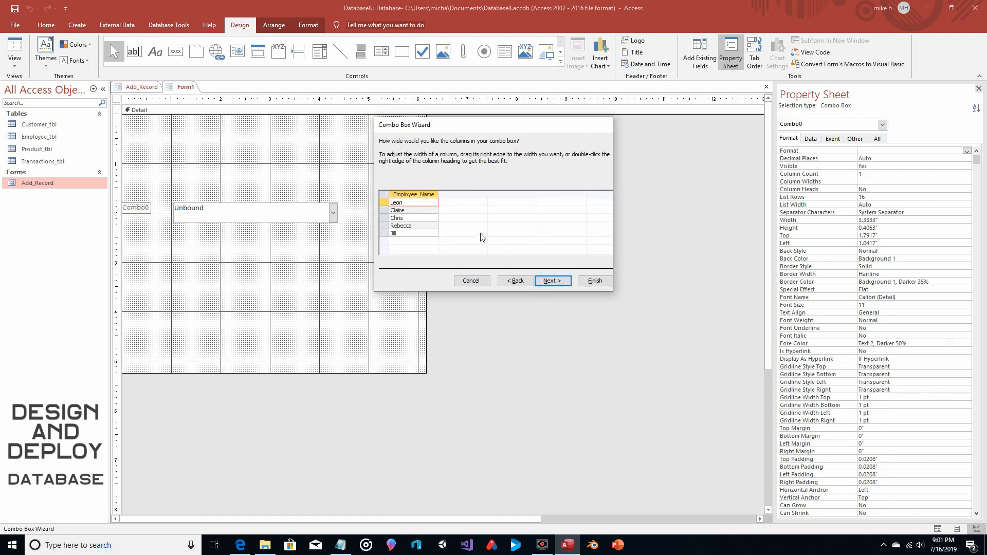
pyautogui.doubleClick(437, 194)
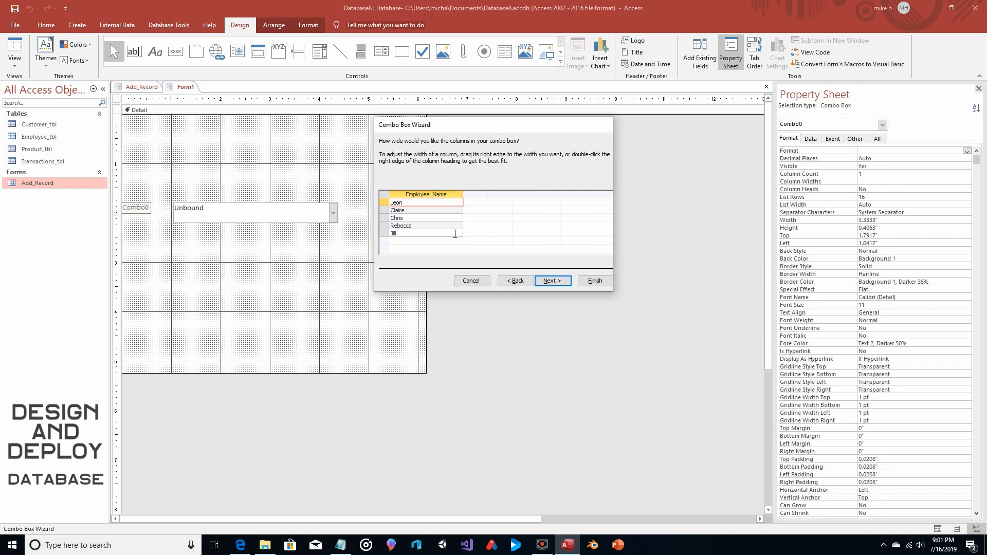
pyautogui.click(549, 281)
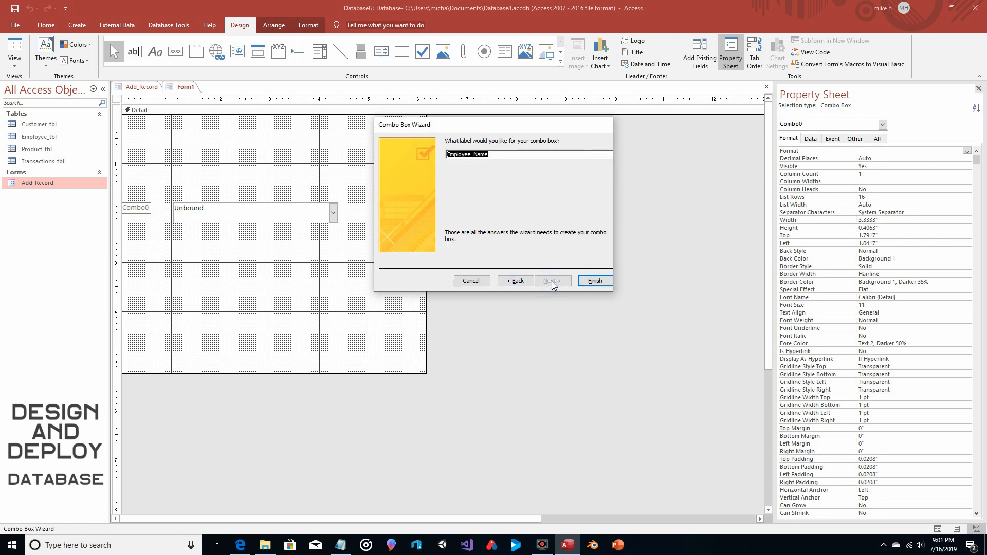
pyautogui.click(596, 282)
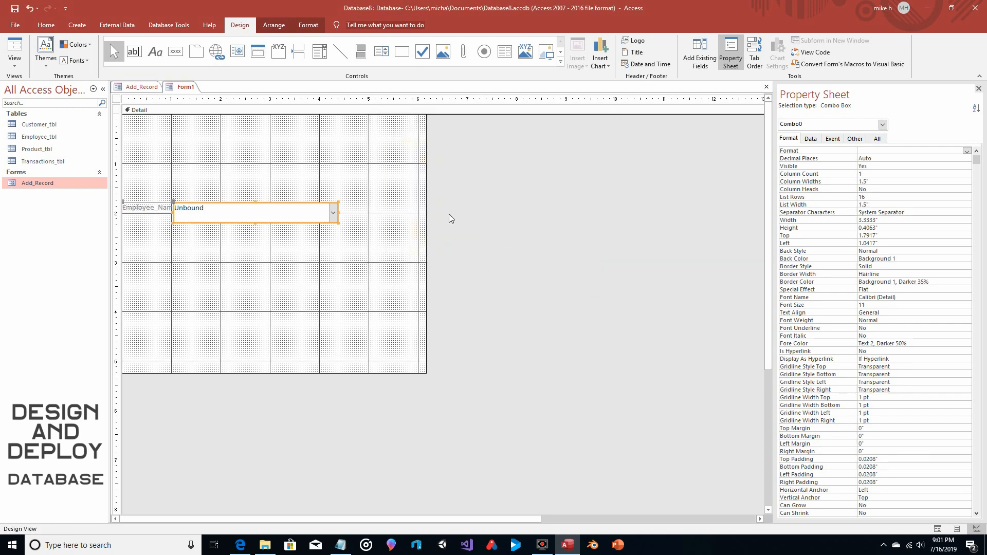
# Move the Employee_Name label above its combo box and check the drop-down list in Form View before returning to Design View.
pyautogui.moveTo(123, 202); pyautogui.dragTo(229, 179)
pyautogui.click(258, 205)
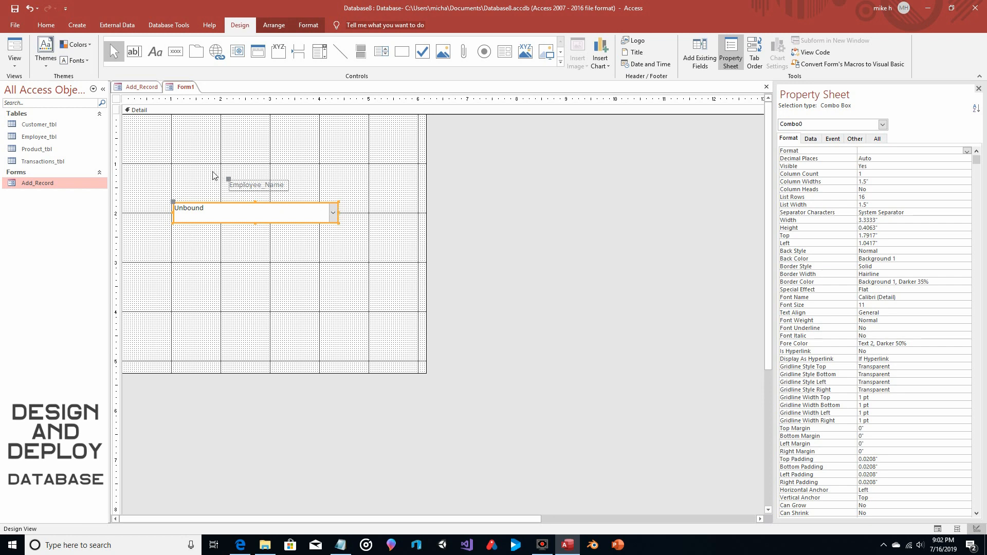
pyautogui.click(14, 51)
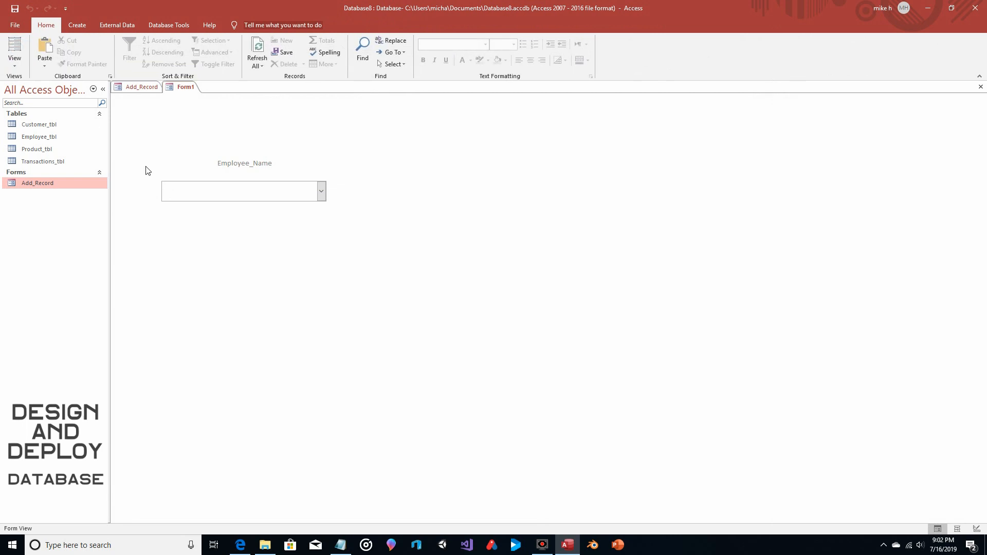
pyautogui.click(320, 191)
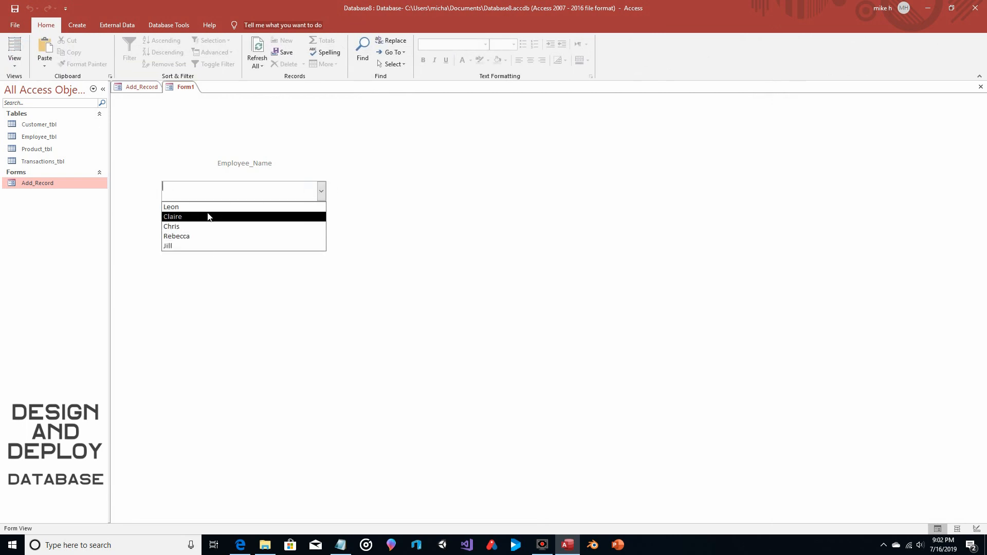
pyautogui.click(357, 245)
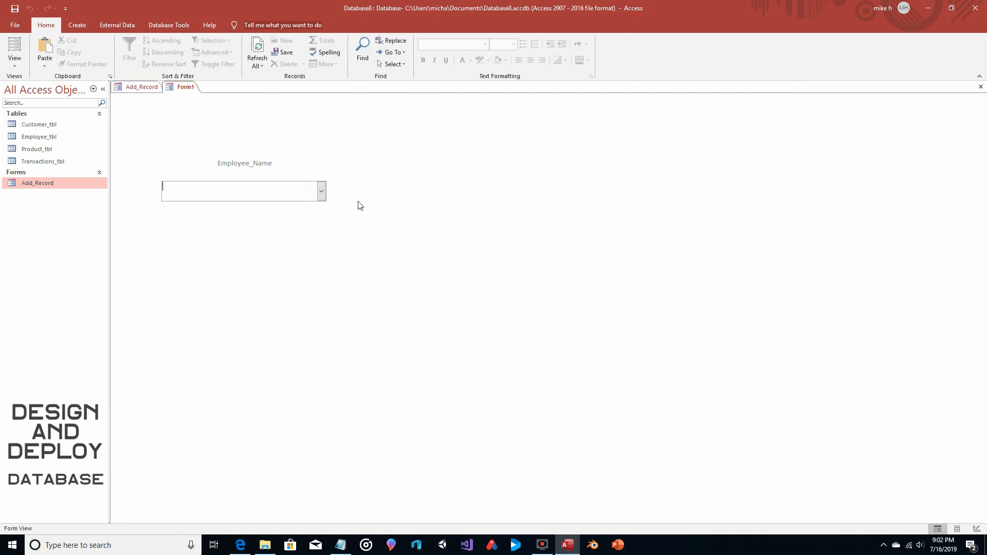
pyautogui.click(14, 62)
pyautogui.click(19, 129)
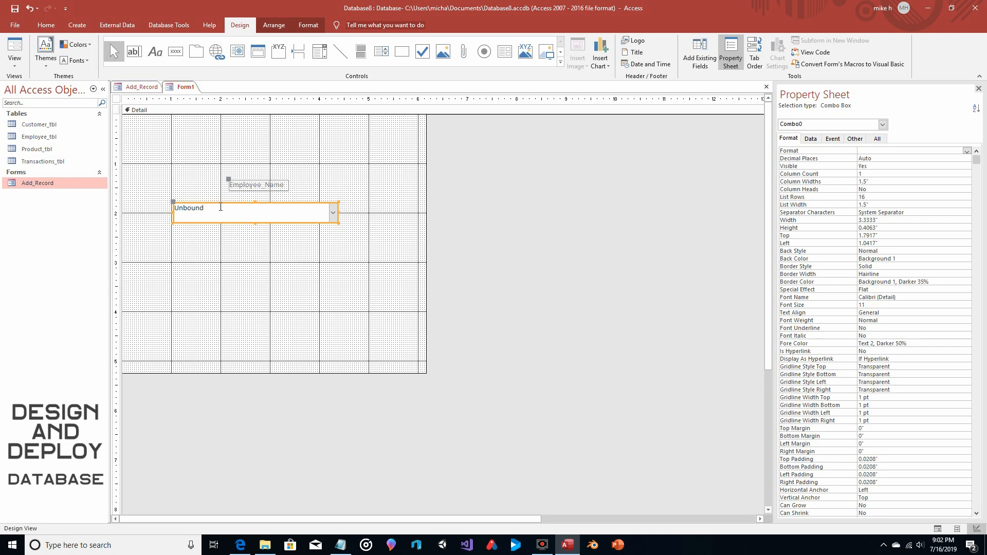
# Build an embedded macro for the combo box's On Change event, starting with a SetTempVar action.
pyautogui.click(116, 100)
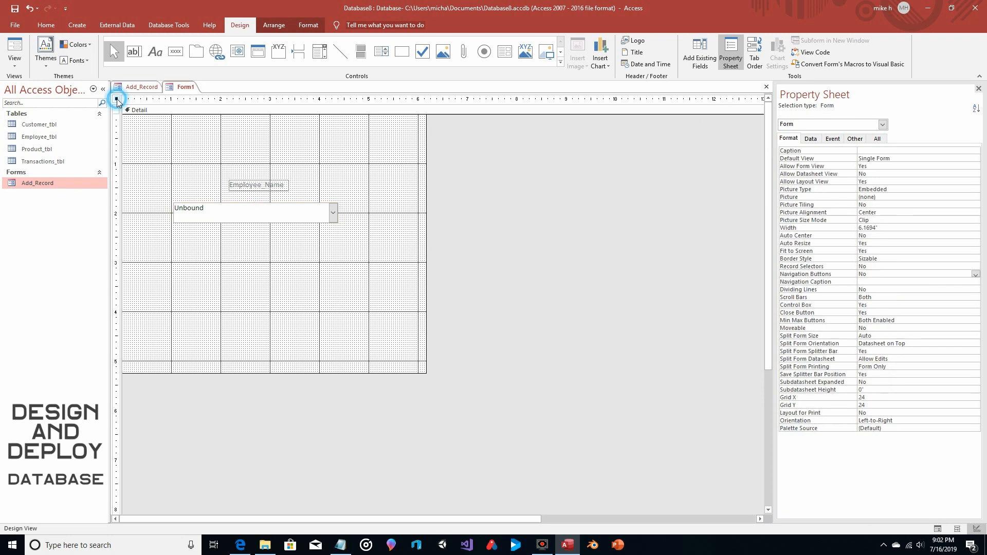
pyautogui.click(256, 214)
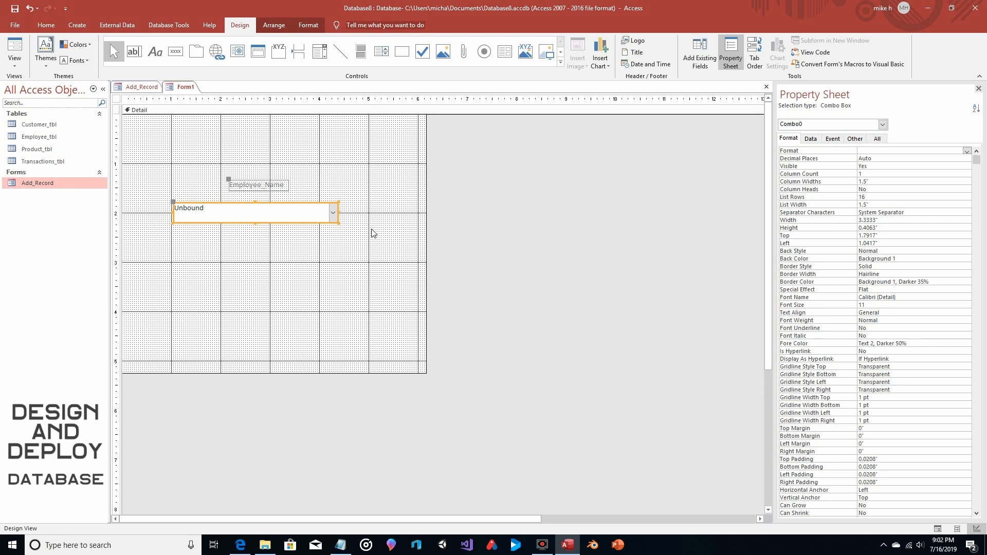
pyautogui.click(833, 139)
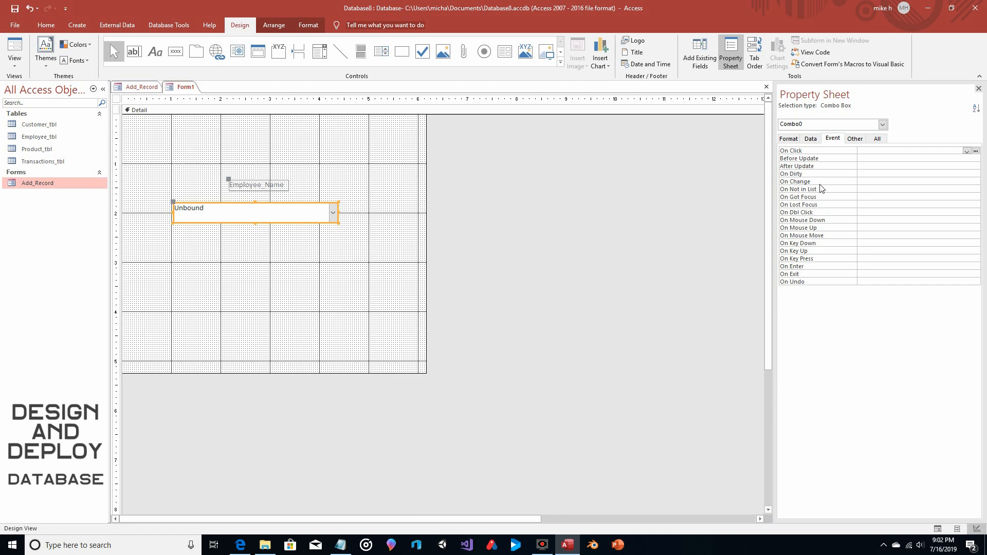
pyautogui.click(882, 182)
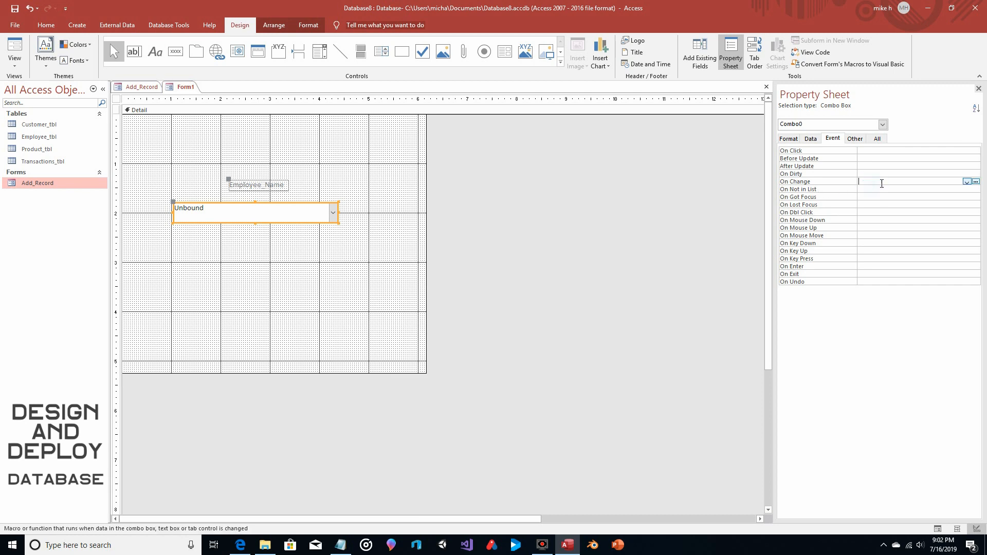
pyautogui.click(976, 182)
pyautogui.doubleClick(469, 151)
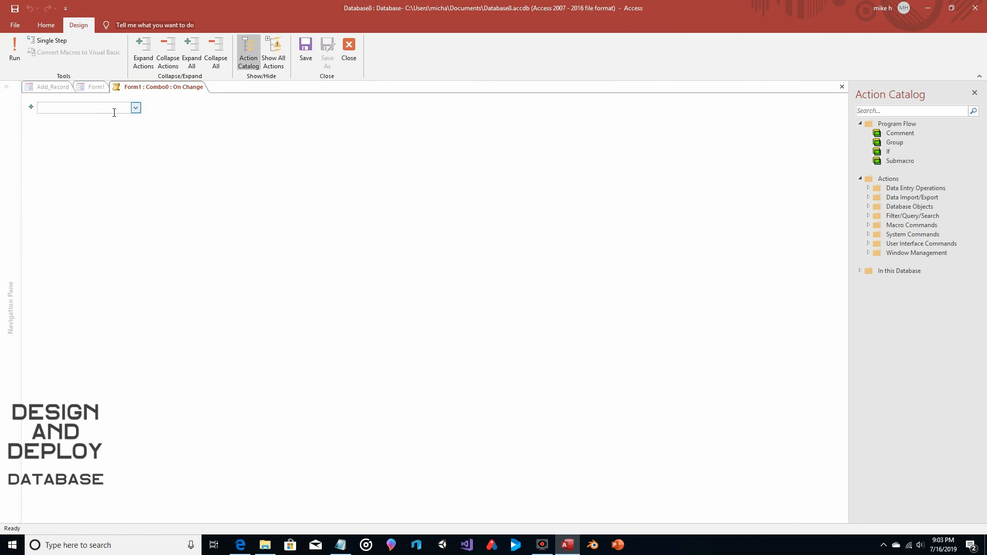
pyautogui.write('SetTempVar')
pyautogui.press('Return')
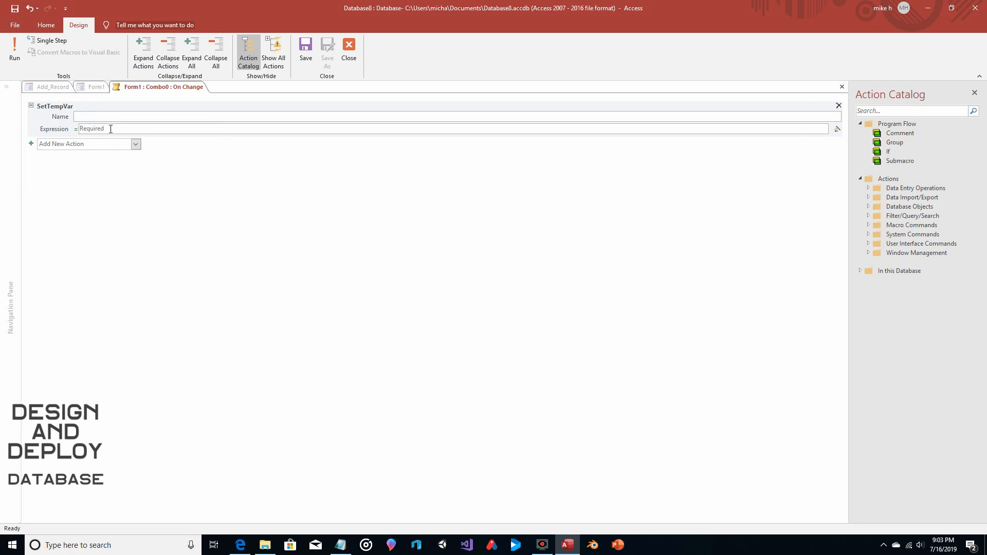
# Name the temporary variable LoggedUser with the expression [Combo0], and save and close the macro.
pyautogui.click(110, 128)
pyautogui.click(113, 117)
pyautogui.write('LoggedUser')
pyautogui.click(119, 128)
pyautogui.write('com')
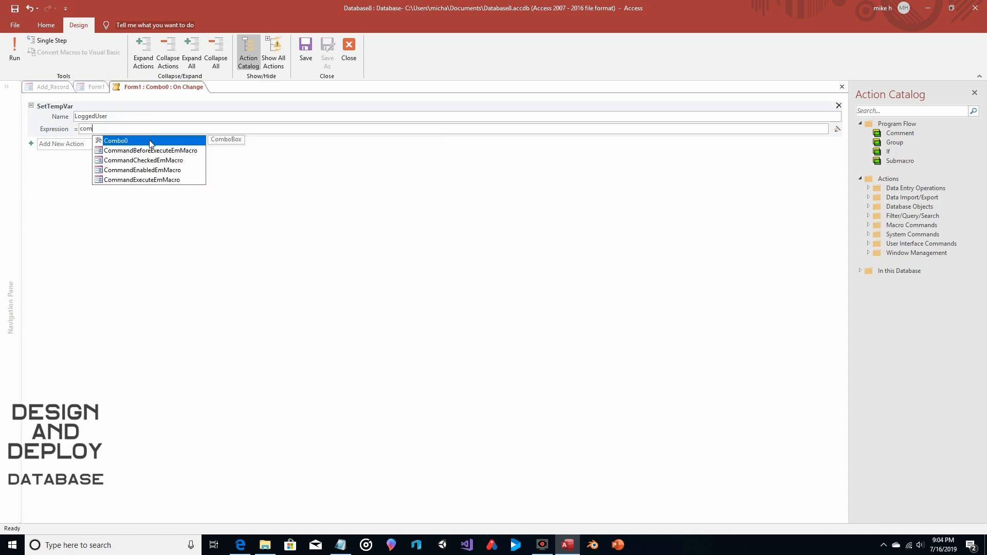
pyautogui.click(149, 143)
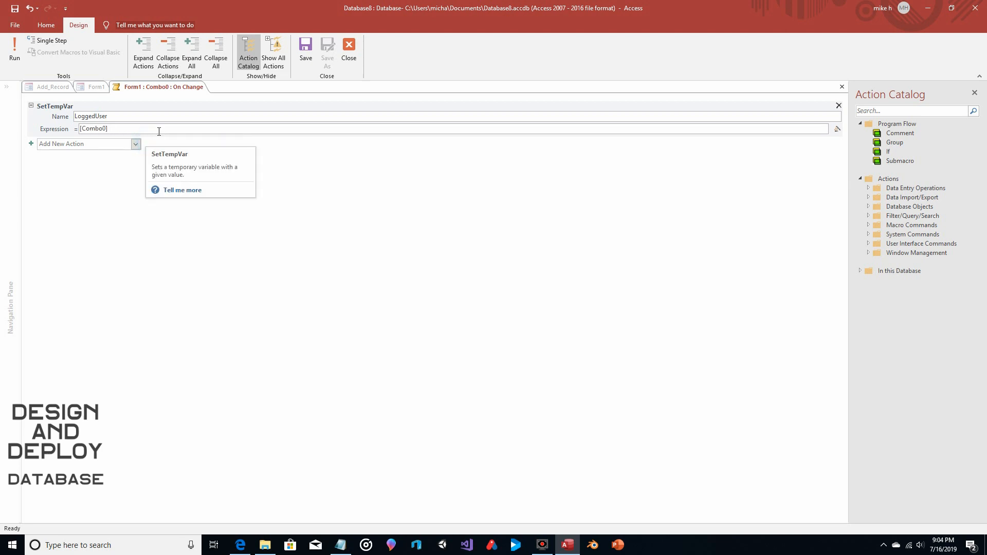
pyautogui.click(303, 44)
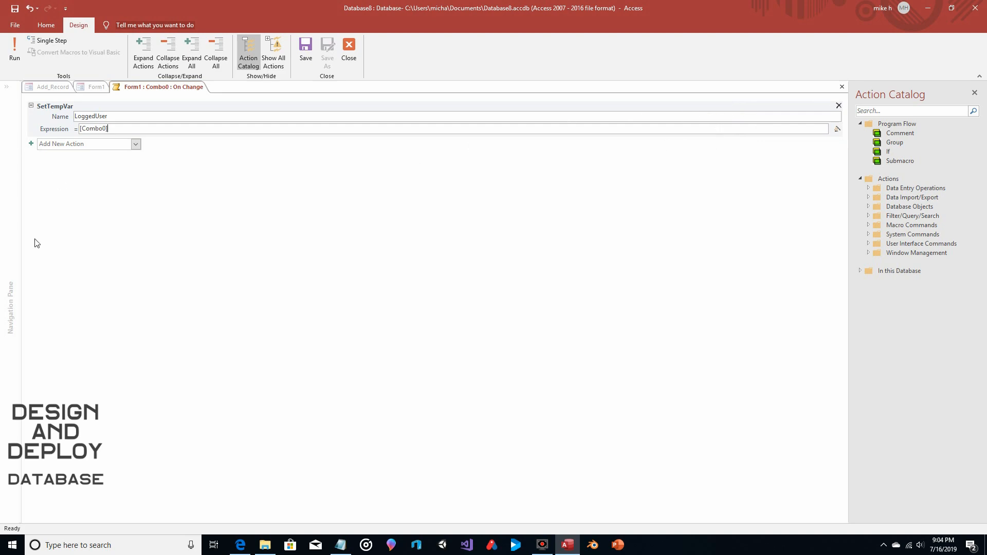
pyautogui.click(842, 86)
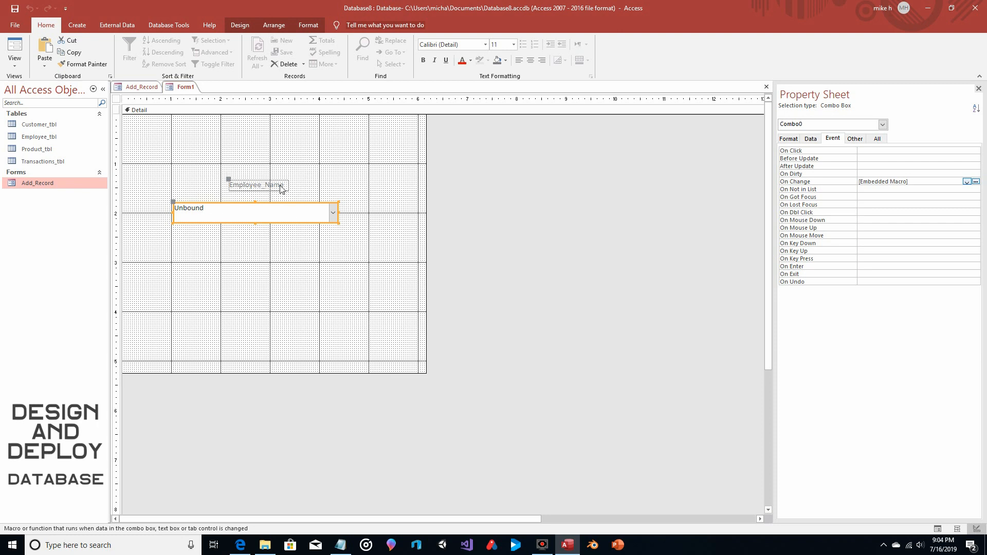
# Close the new form, saving it as Login_frm.
pyautogui.click(240, 25)
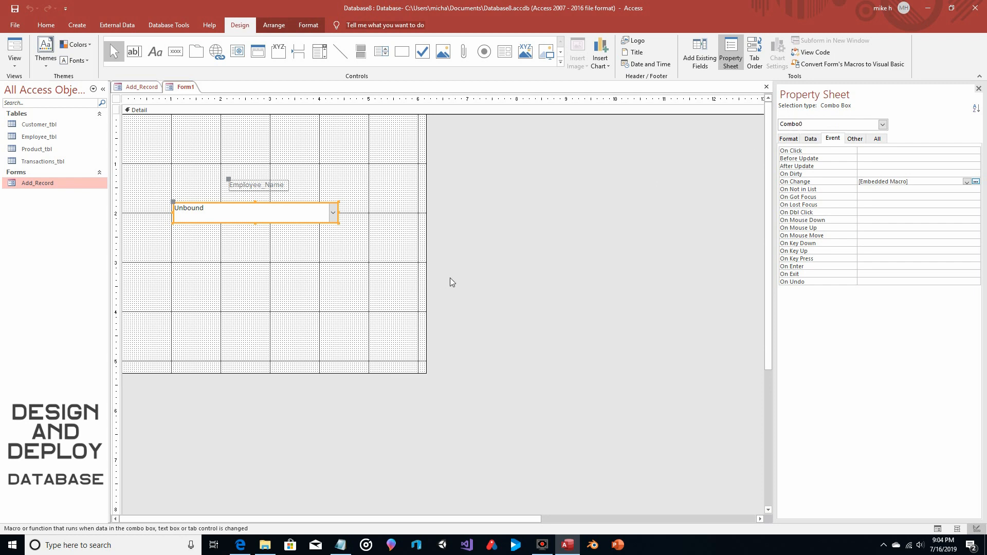
pyautogui.click(767, 87)
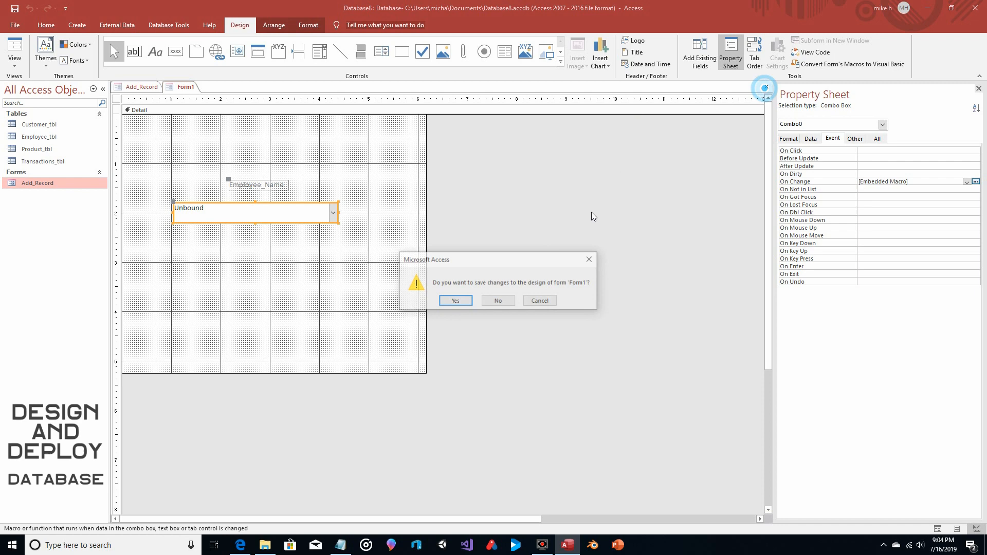
pyautogui.click(454, 301)
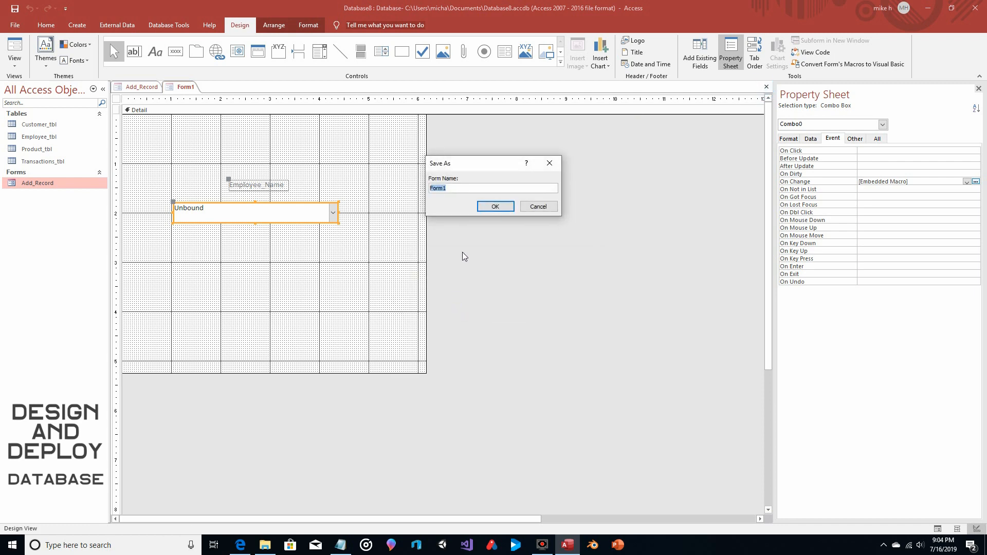
pyautogui.write('Login_frm')
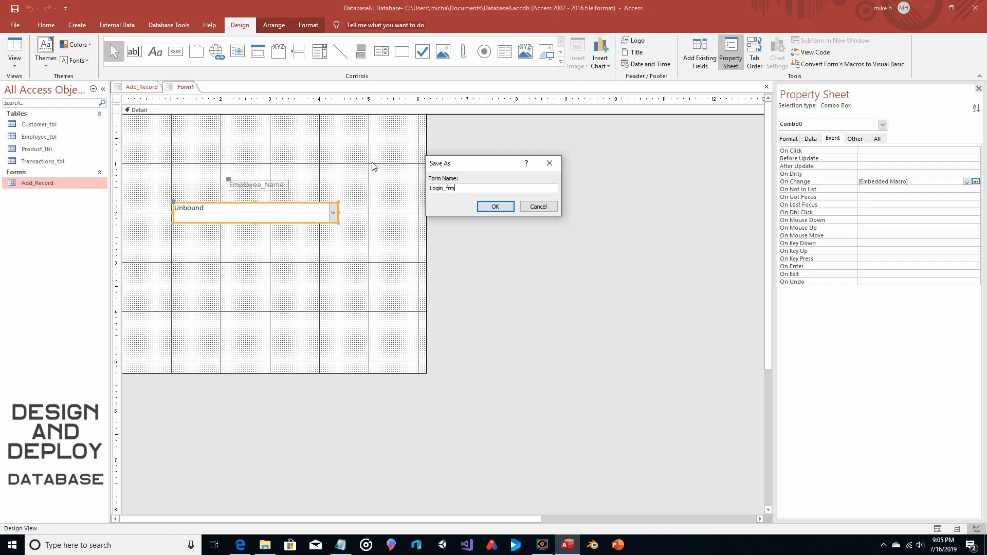
pyautogui.click(490, 206)
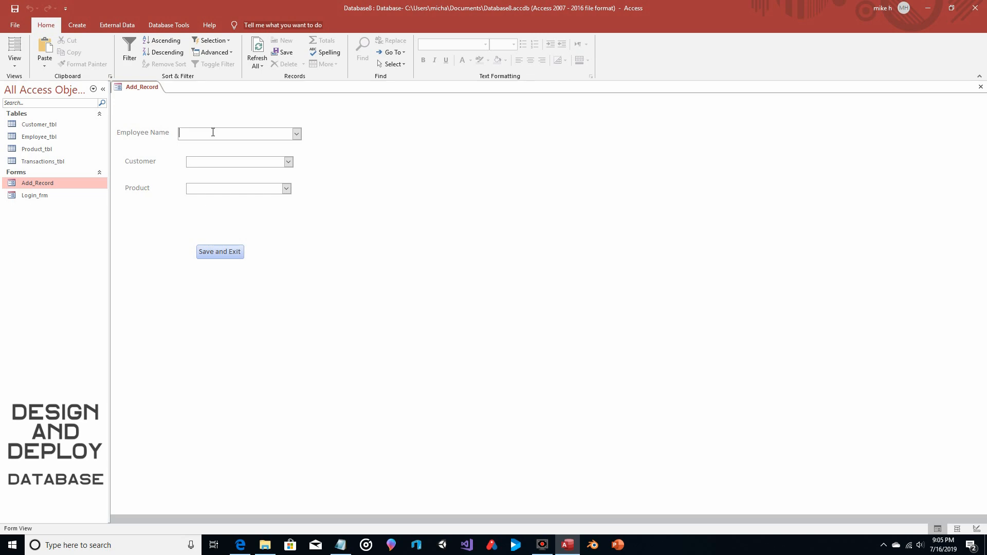
# In Add_Record's Design View, set the Employee Name combo box's default value to =[TempVars]![LoggedUser], and close the form.
pyautogui.click(15, 63)
pyautogui.click(29, 124)
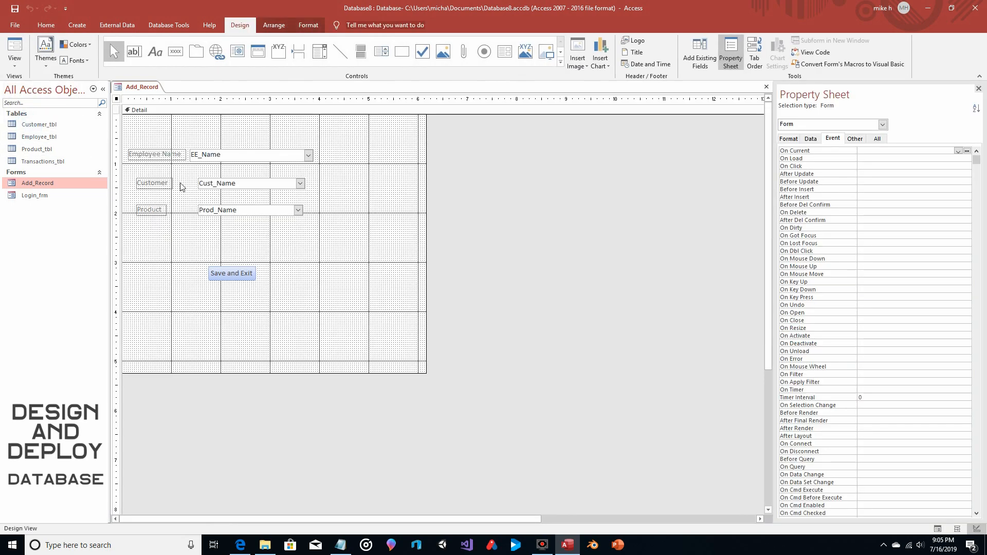
pyautogui.click(260, 157)
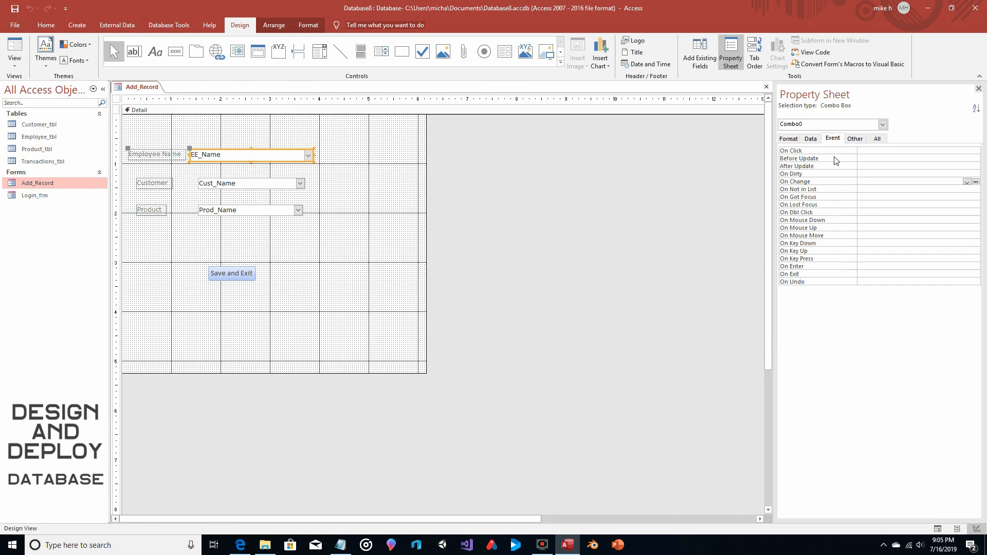
pyautogui.click(812, 139)
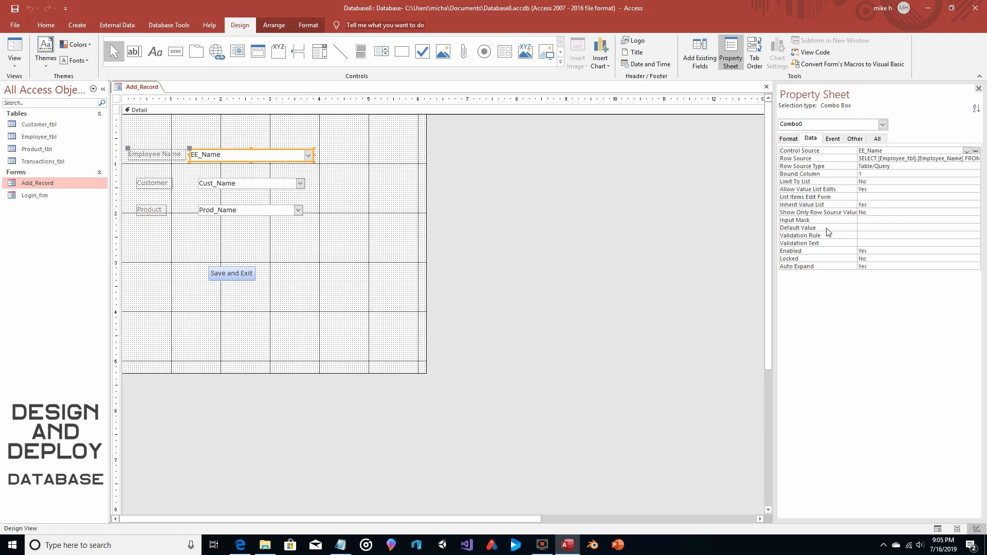
pyautogui.click(876, 229)
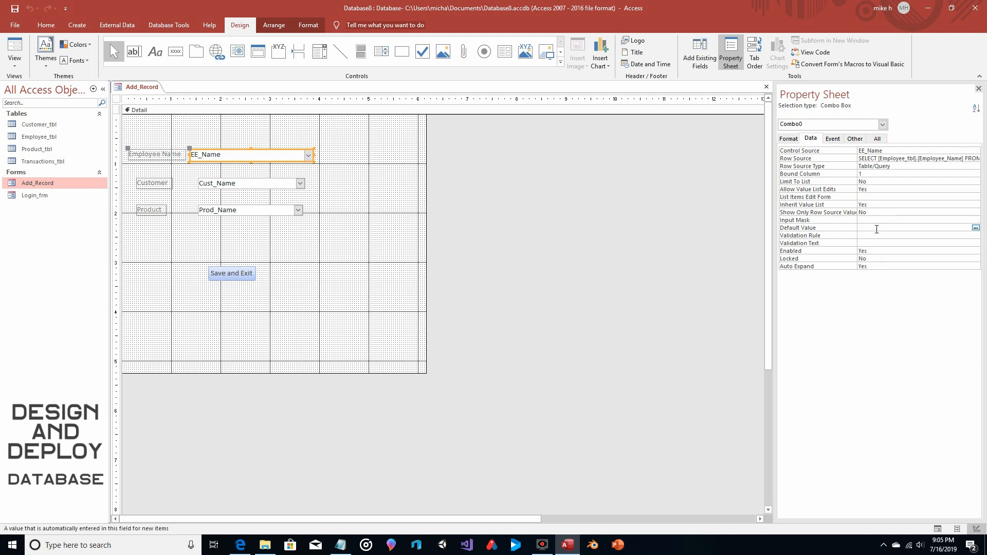
pyautogui.write('=')
pyautogui.write('[temp')
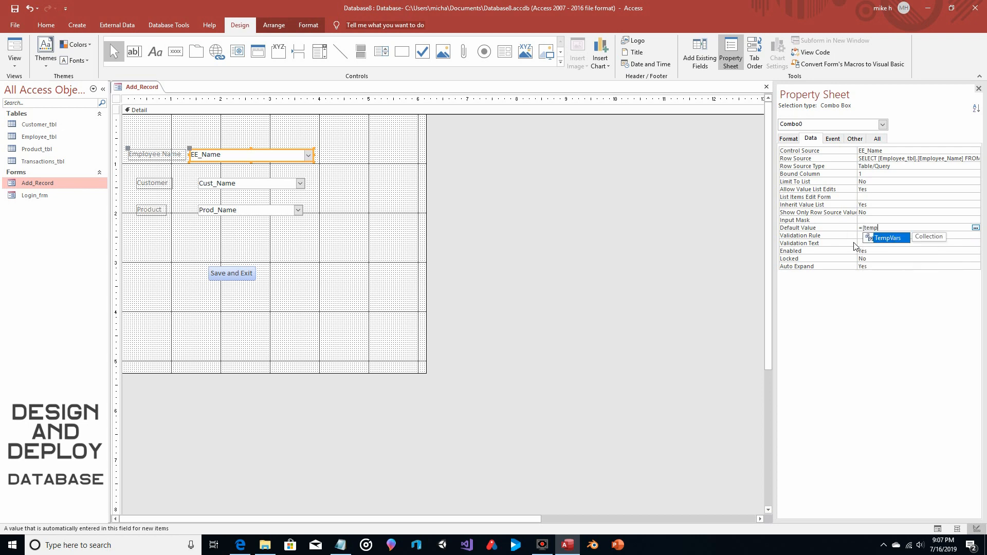
pyautogui.press('Tab')
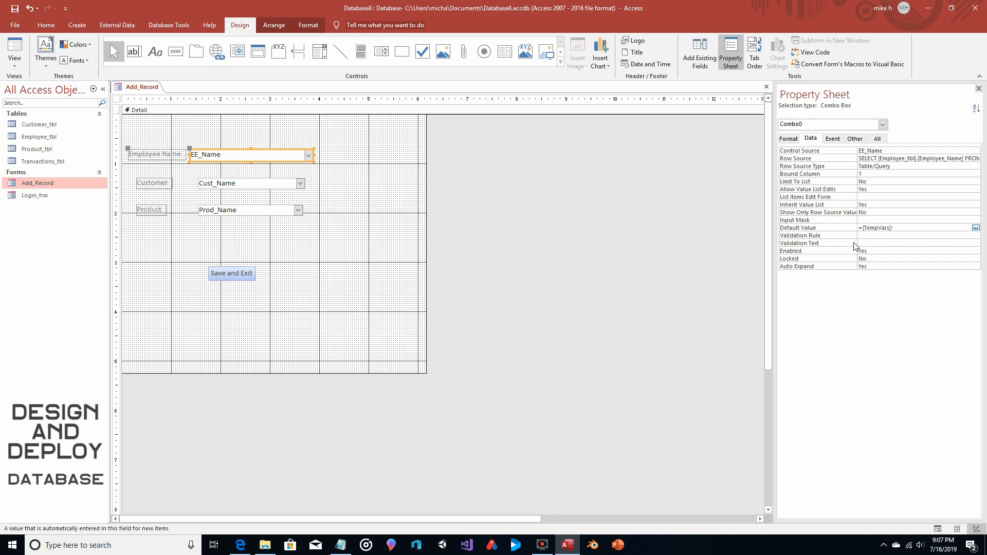
pyautogui.write('![LoggedUser')
pyautogui.click(882, 236)
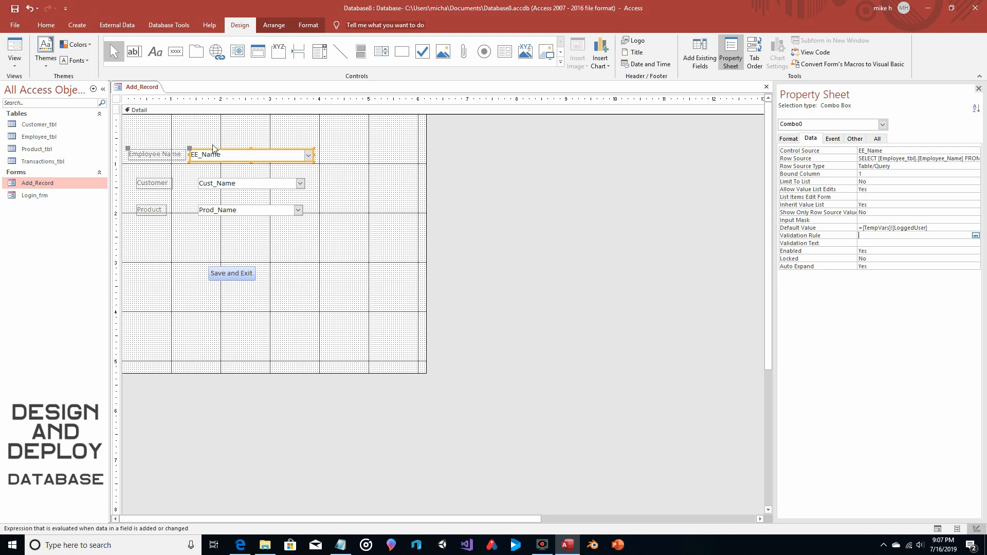
pyautogui.click(766, 87)
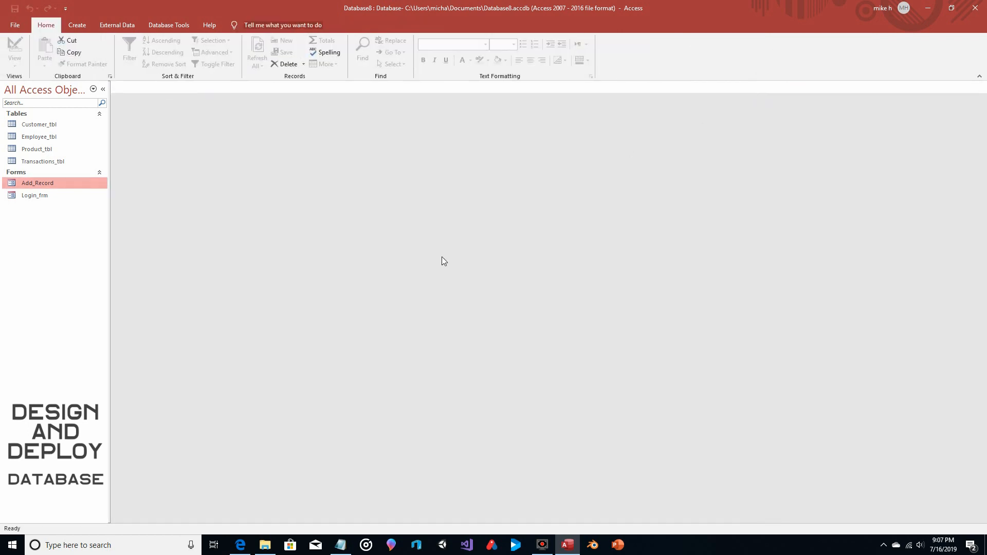
# Open Login_frm and choose the last employee listed in the combo box.
pyautogui.doubleClick(40, 196)
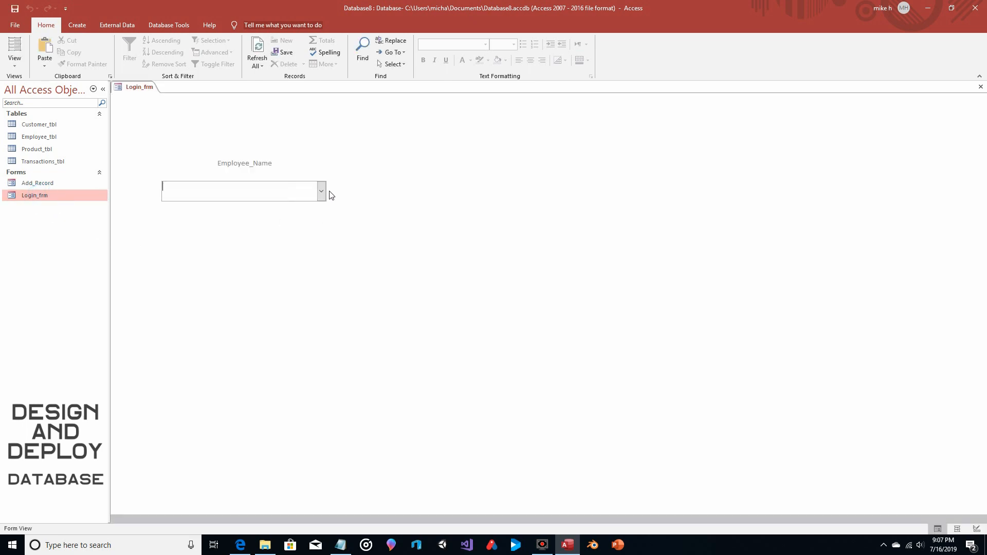
pyautogui.click(322, 191)
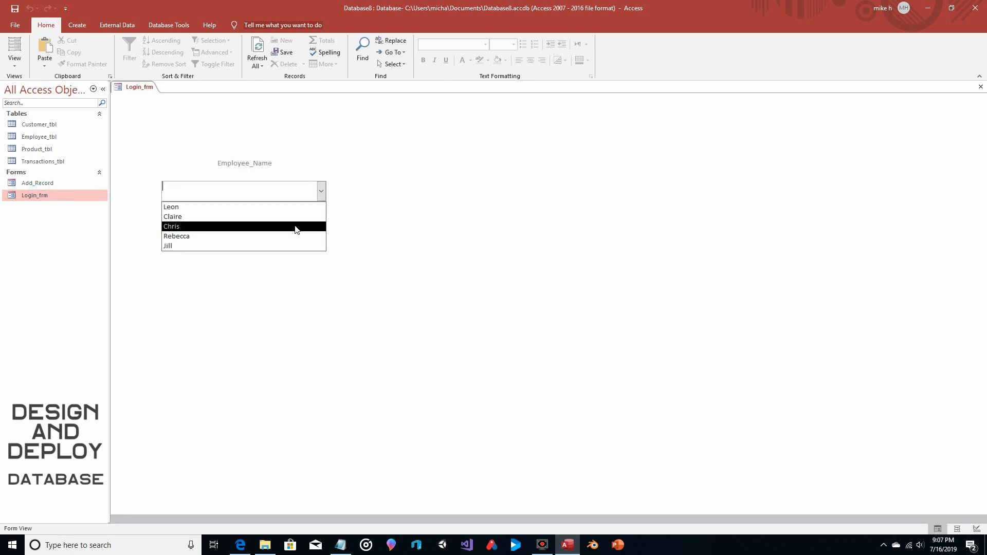
pyautogui.click(287, 247)
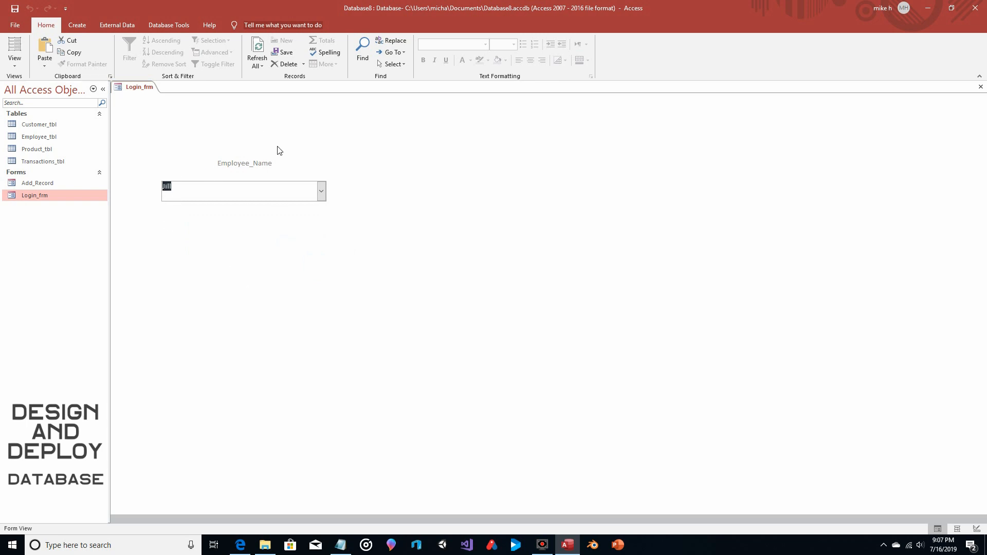
# Save a Videogame transaction for the second listed customer through Add_Record, and check the entry in Transactions_tbl.
pyautogui.doubleClick(46, 186)
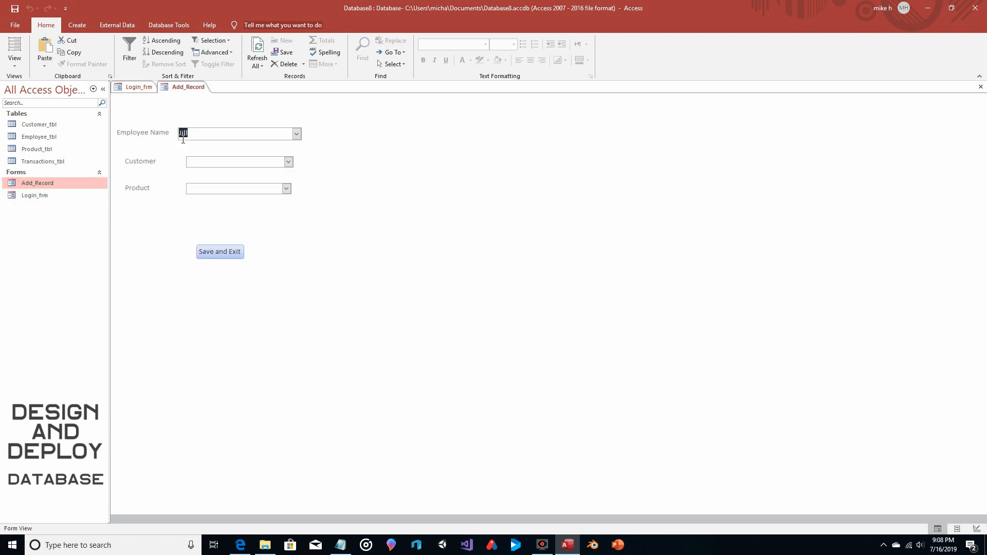
pyautogui.click(288, 162)
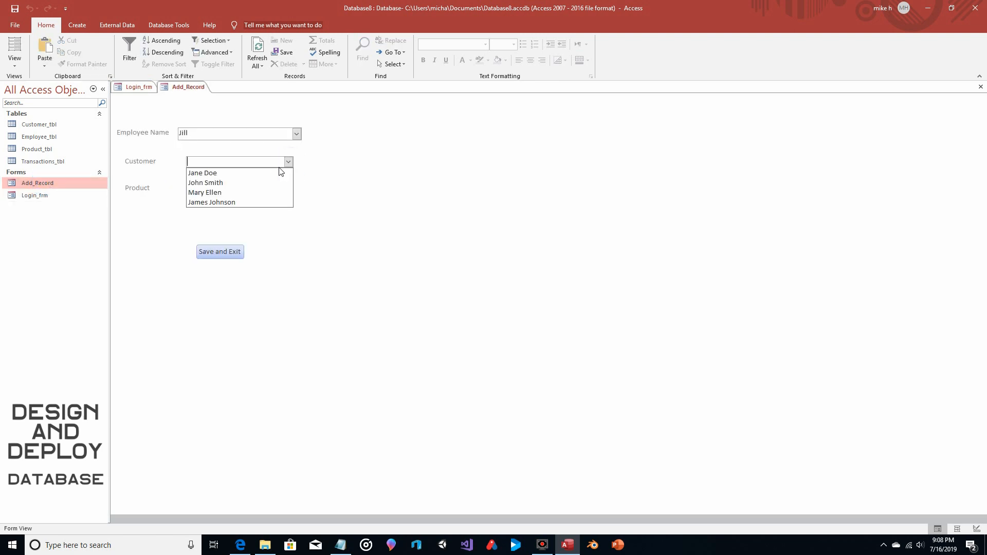
pyautogui.click(263, 183)
pyautogui.click(286, 189)
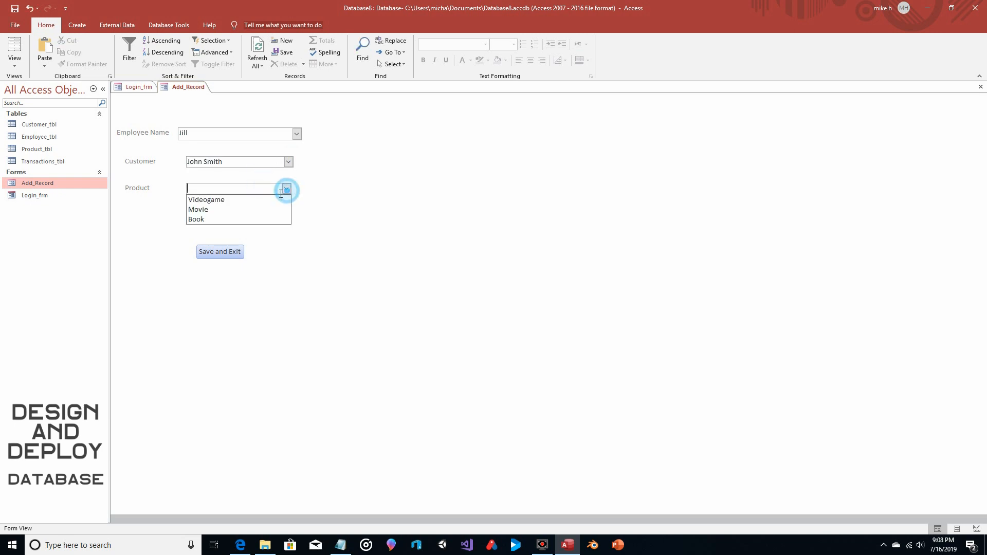
pyautogui.click(253, 200)
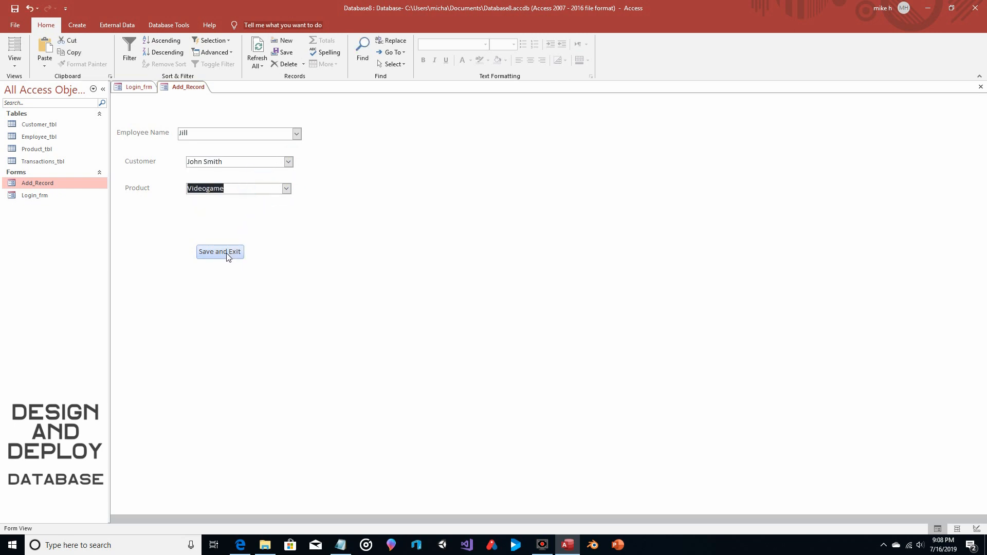
pyautogui.click(227, 254)
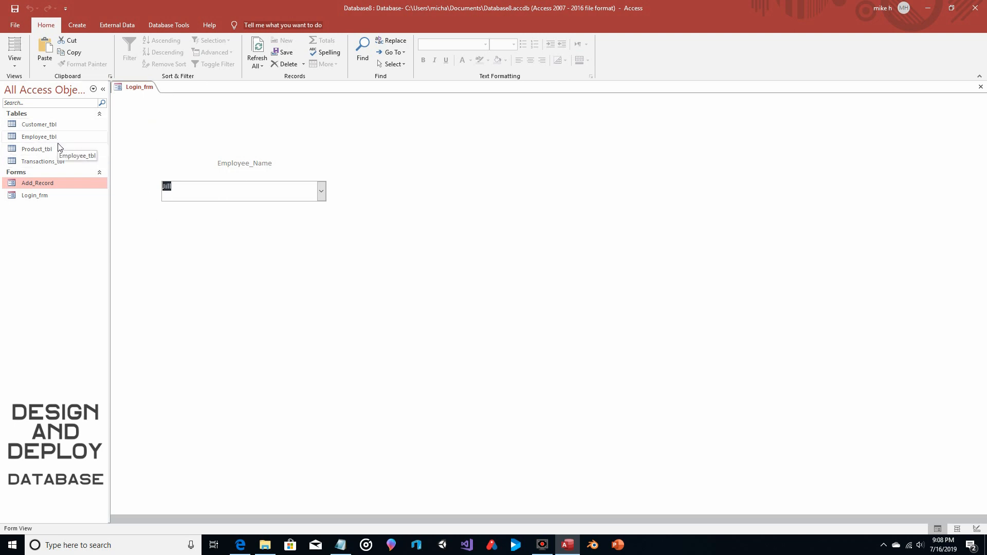
pyautogui.doubleClick(57, 162)
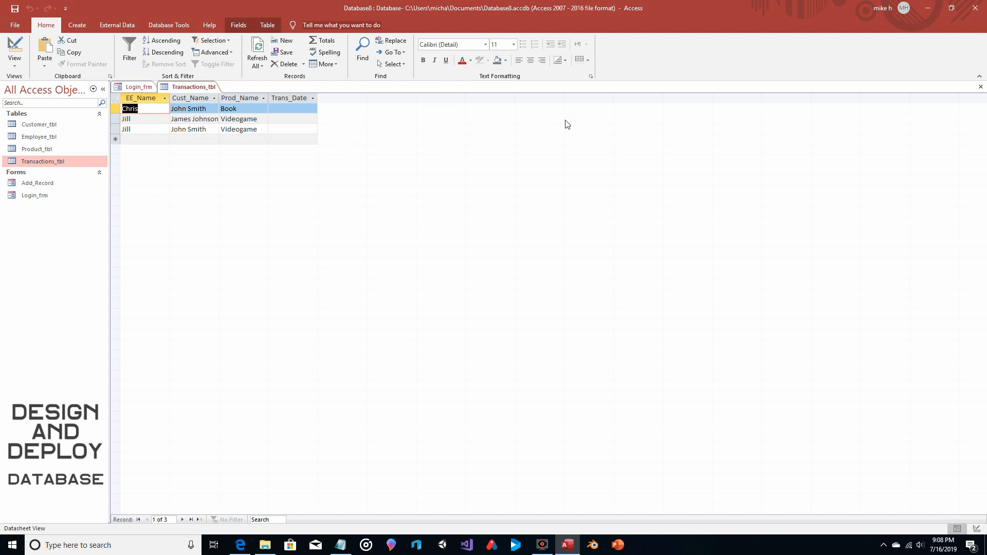
pyautogui.click(981, 87)
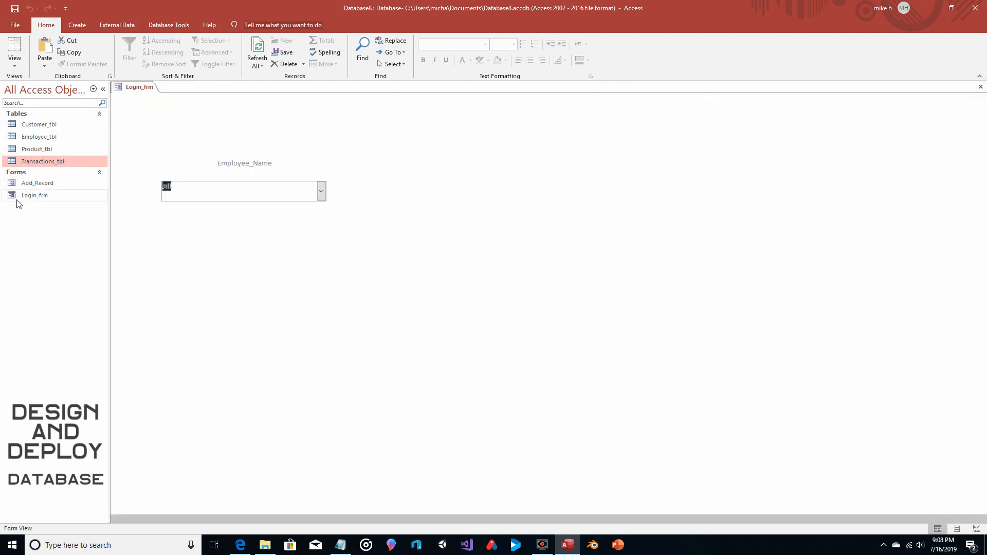
# Save a Movie transaction for the first listed customer through Add_Record, and check the entry in Transactions_tbl.
pyautogui.doubleClick(39, 187)
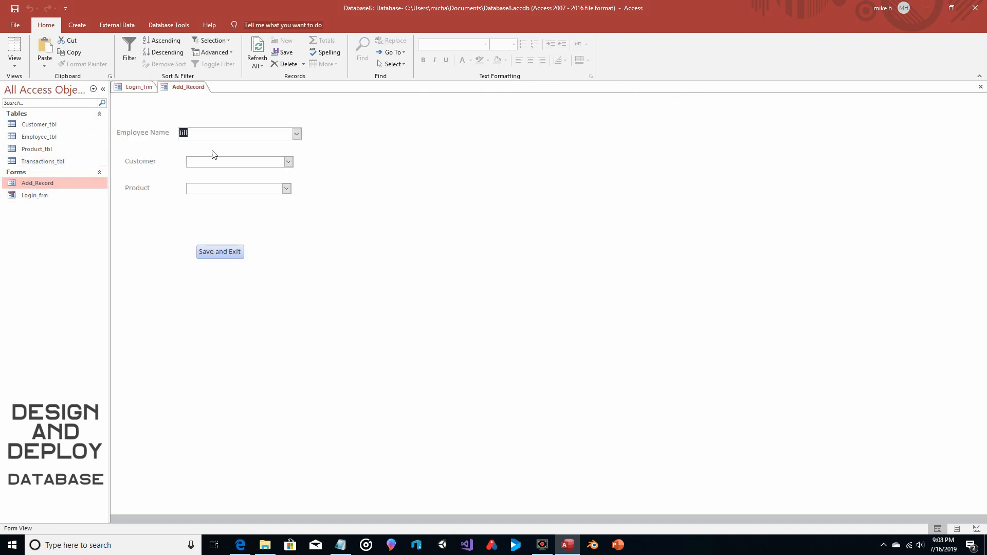
pyautogui.click(289, 161)
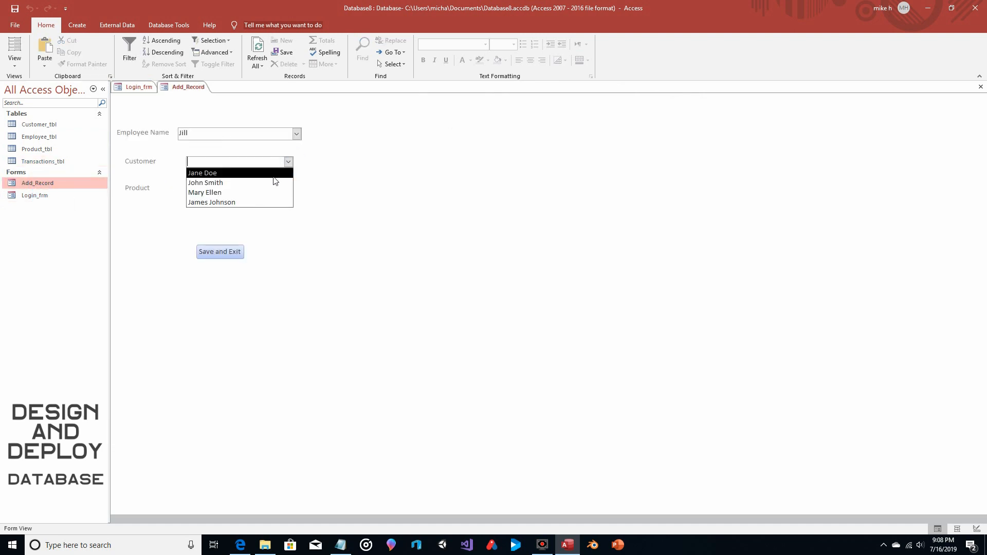
pyautogui.click(272, 174)
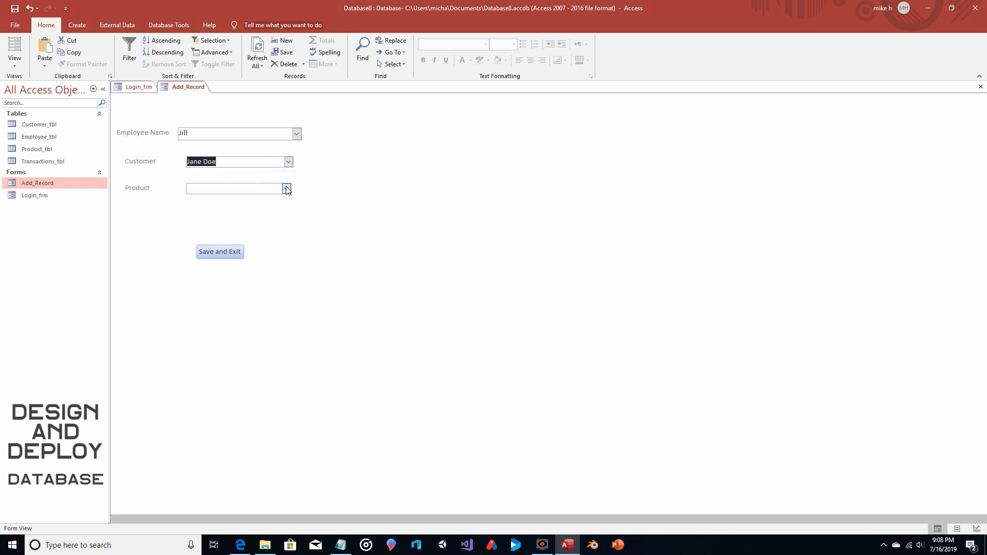
pyautogui.click(286, 188)
pyautogui.click(263, 210)
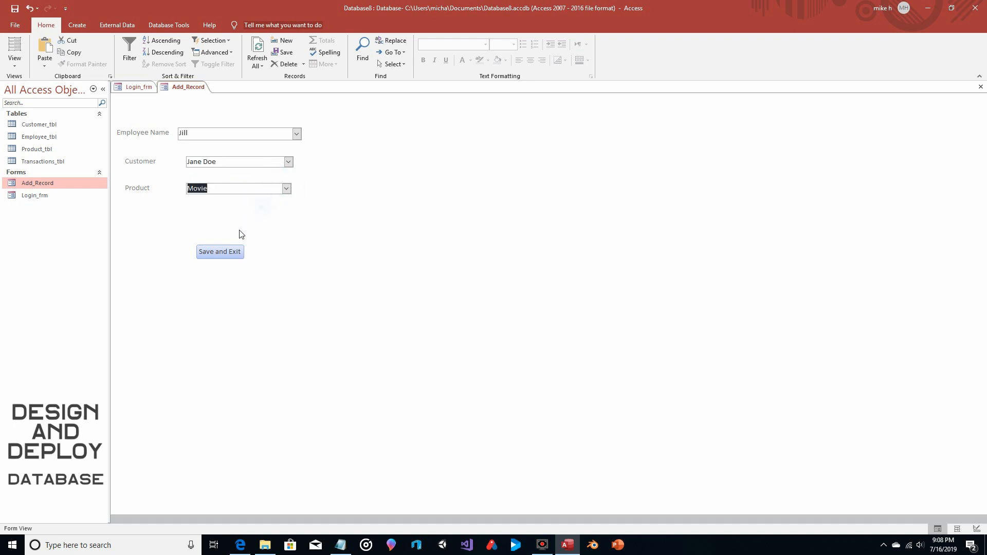
pyautogui.click(223, 252)
pyautogui.doubleClick(50, 161)
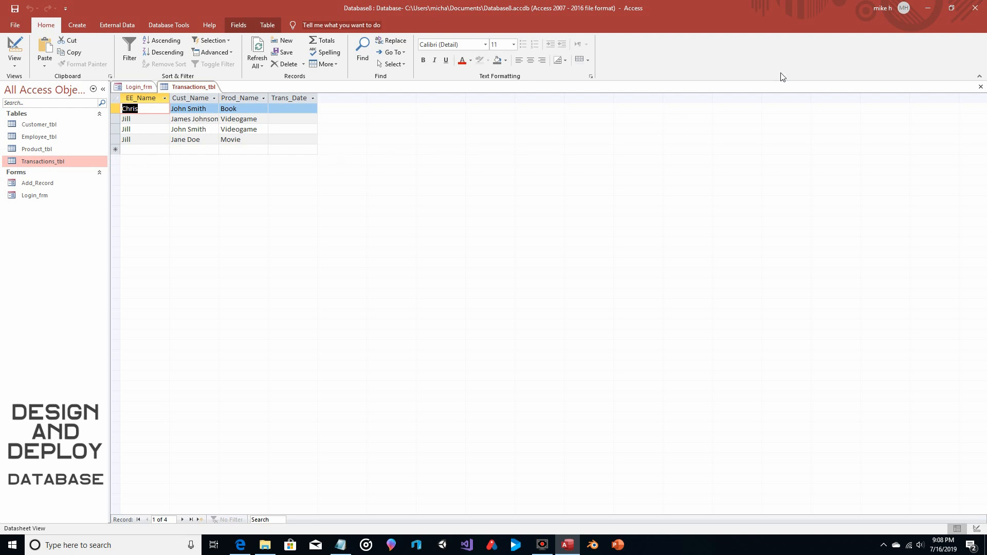
pyautogui.click(980, 87)
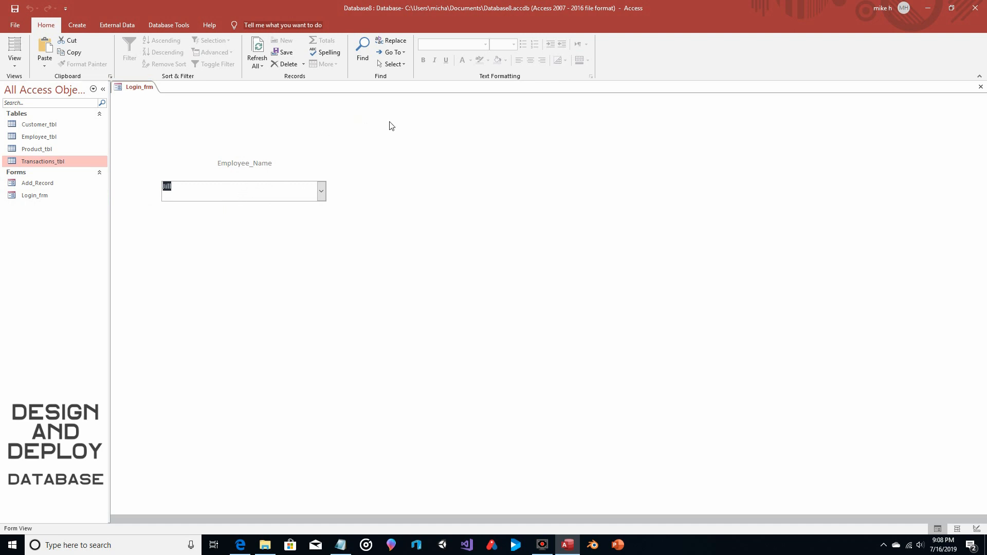
# Open Add_Record to view its prefilled employee name, and close the form.
pyautogui.doubleClick(49, 187)
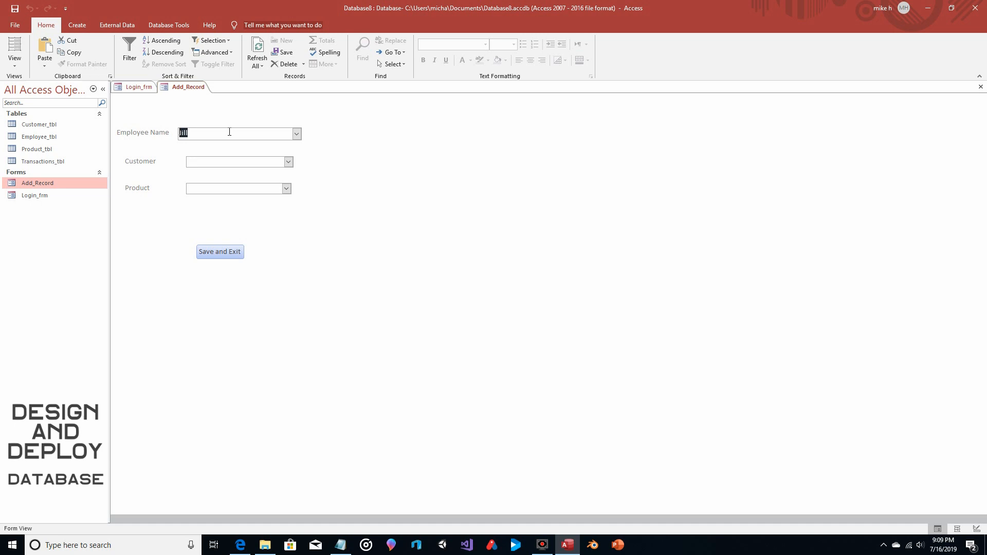
pyautogui.click(981, 88)
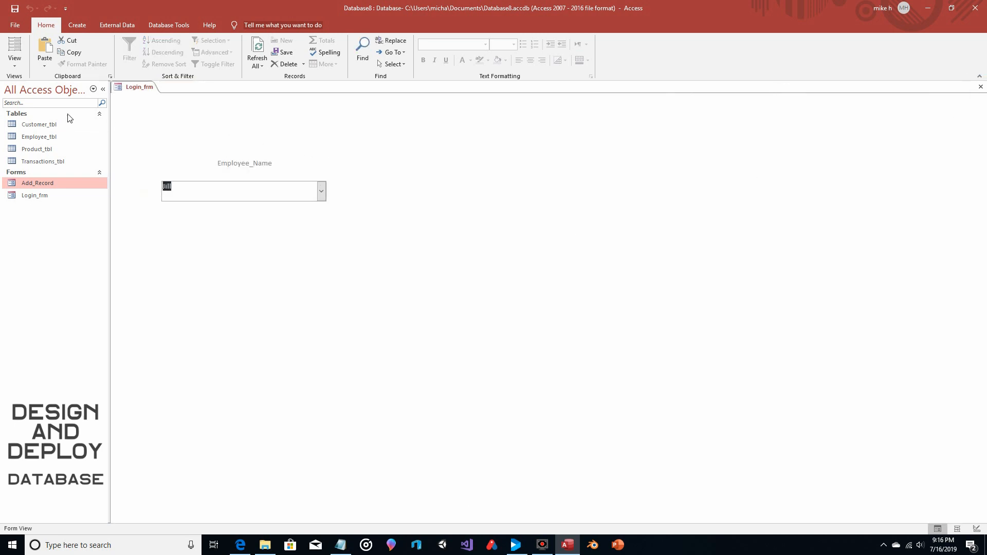
# Open the embedded On Change macro of Login_frm's combo box from Design View and add an OpenForm action.
pyautogui.click(17, 67)
pyautogui.click(36, 128)
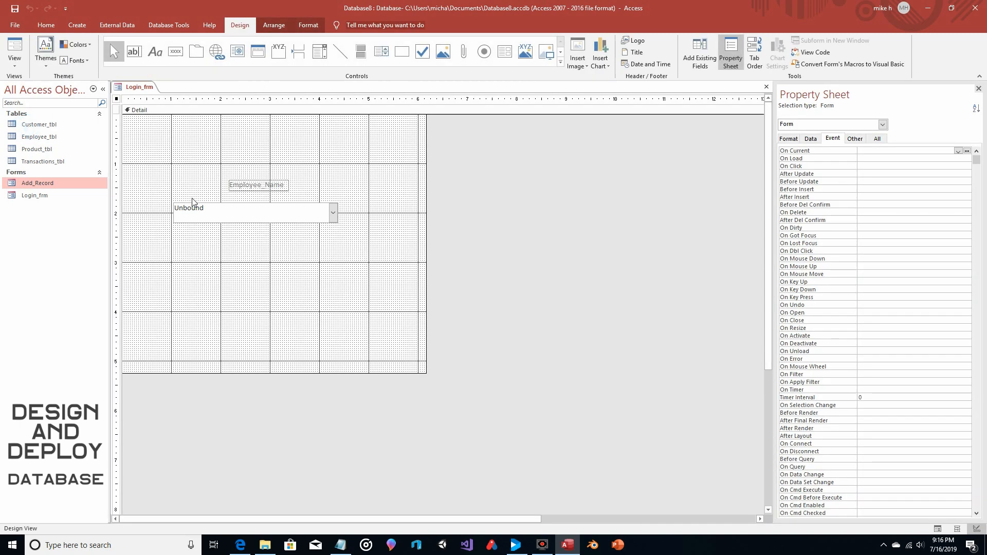
pyautogui.click(242, 215)
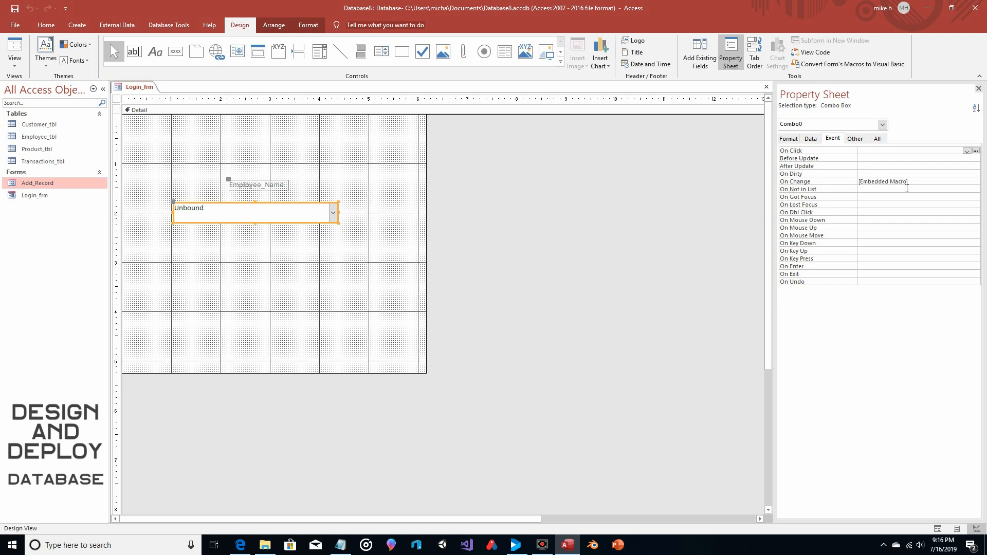
pyautogui.click(948, 183)
pyautogui.click(975, 182)
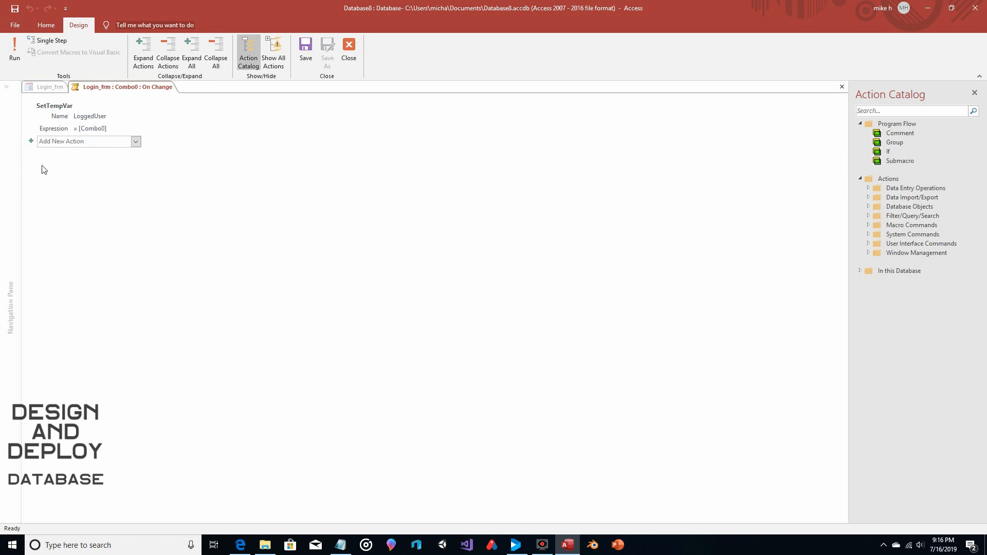
pyautogui.click(94, 143)
pyautogui.write('OpenForm')
pyautogui.press('Return')
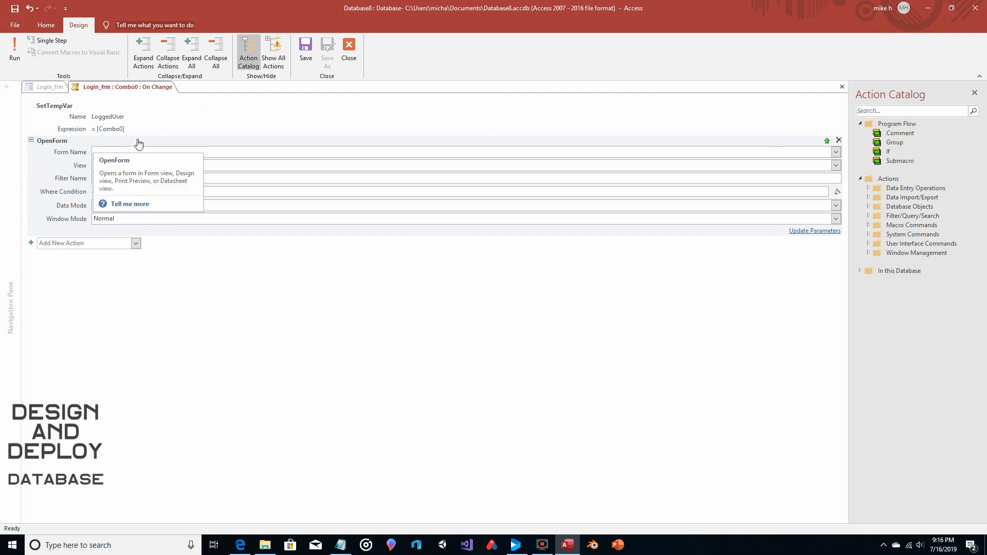
# Set the OpenForm action's form name to Add_Record, and save and close the macro.
pyautogui.click(164, 153)
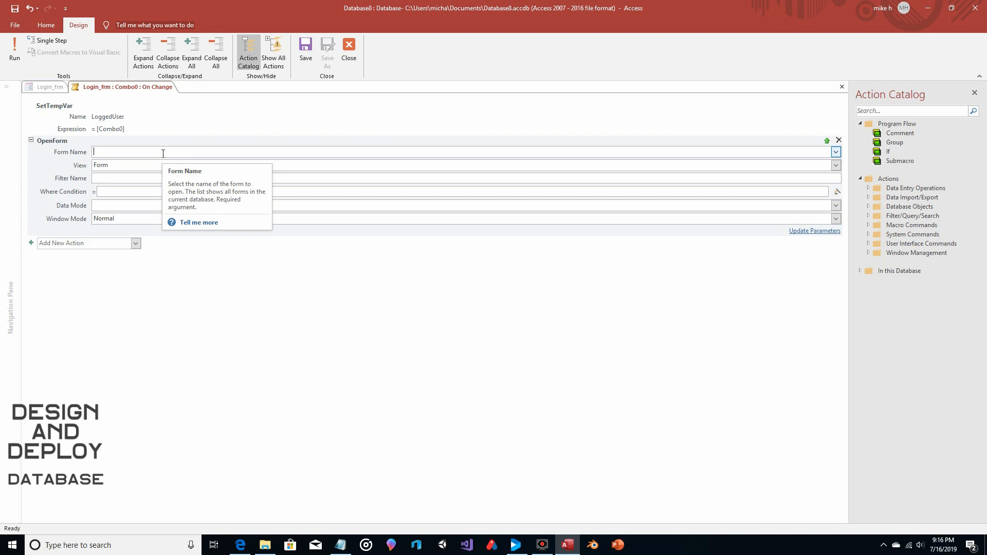
pyautogui.write('f')
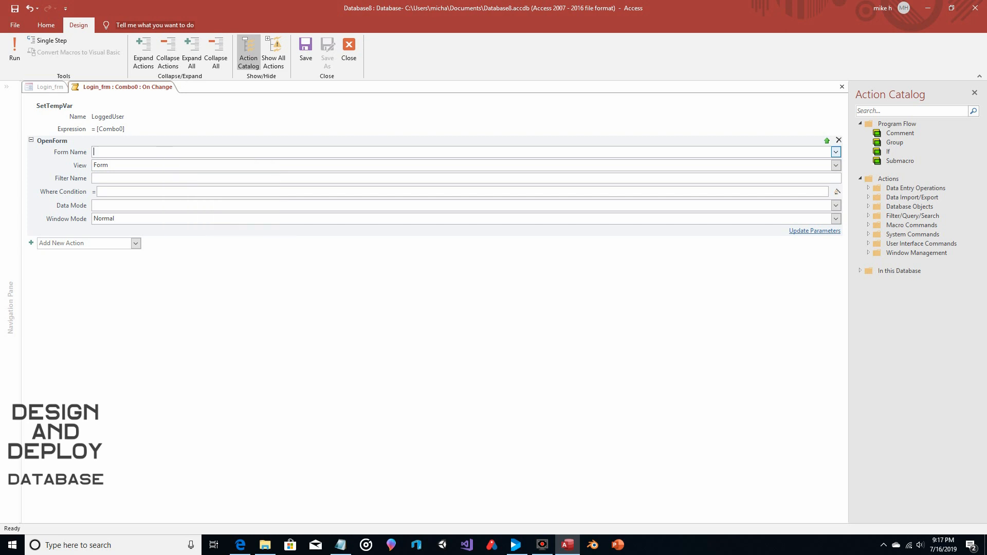
pyautogui.write('Add_Record')
pyautogui.press('Return')
pyautogui.click(152, 166)
pyautogui.click(137, 168)
pyautogui.click(304, 47)
pyautogui.click(841, 87)
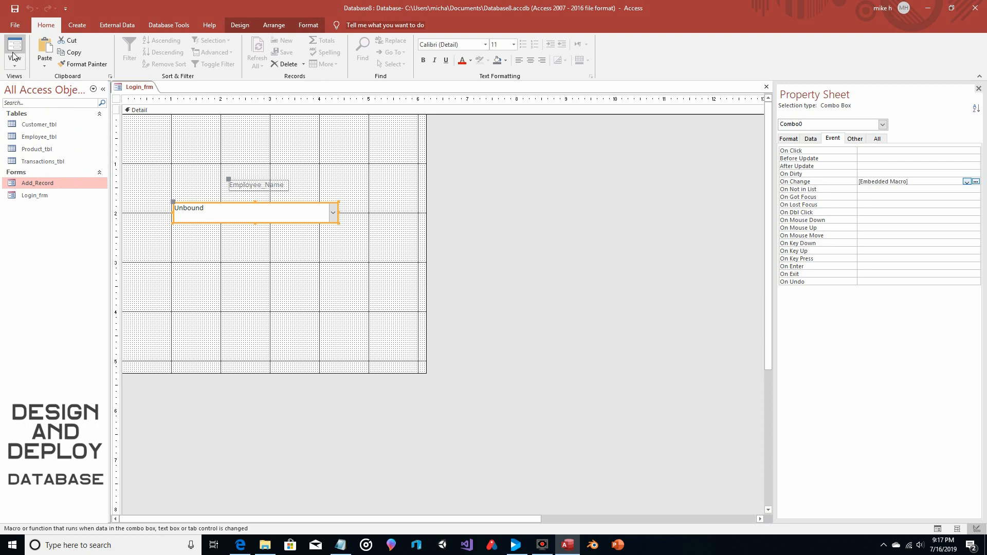
# Save Login_frm and switch it to Form View.
pyautogui.click(14, 9)
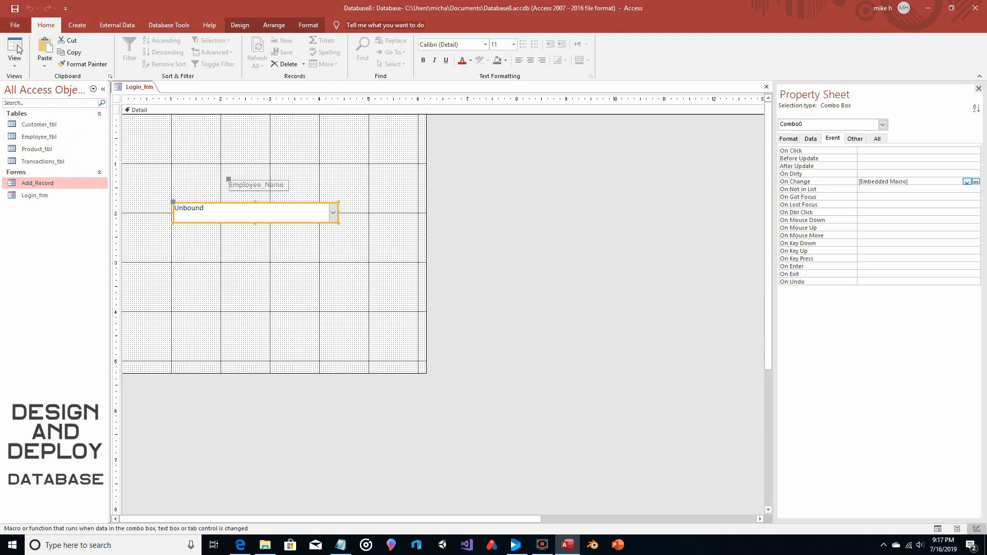
pyautogui.click(14, 51)
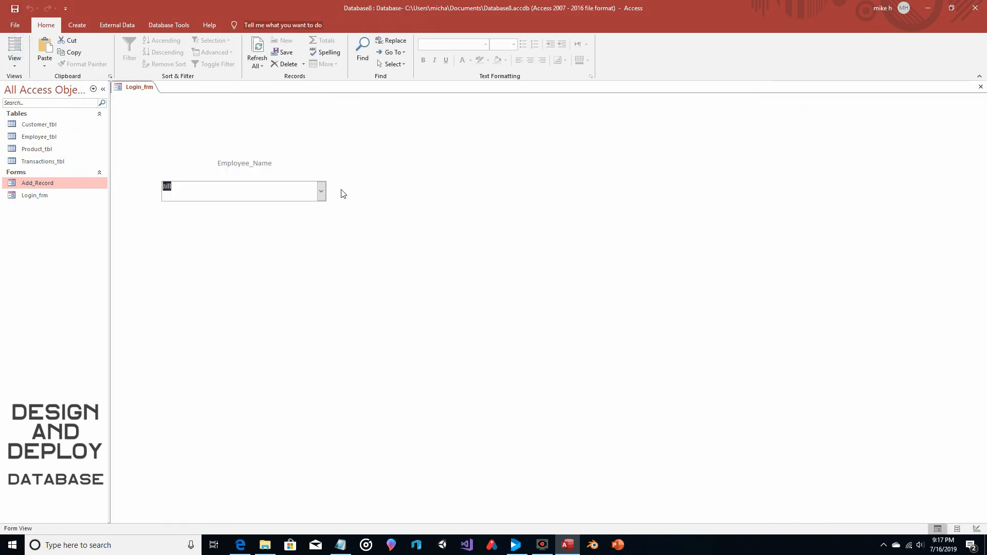
# Choose the fourth employee in Login_frm's combo box to open Add_Record, and switch Add_Record to Design View.
pyautogui.click(321, 191)
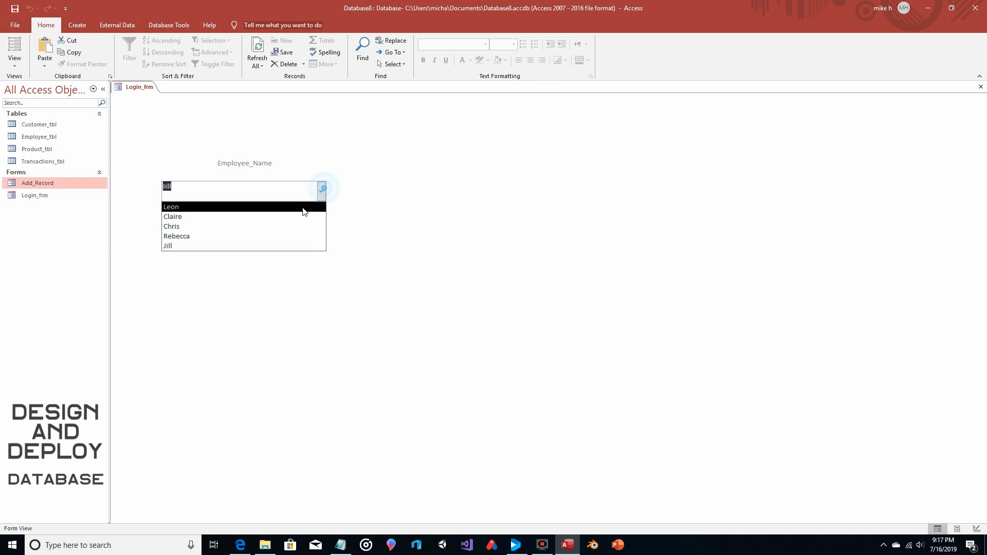
pyautogui.click(284, 235)
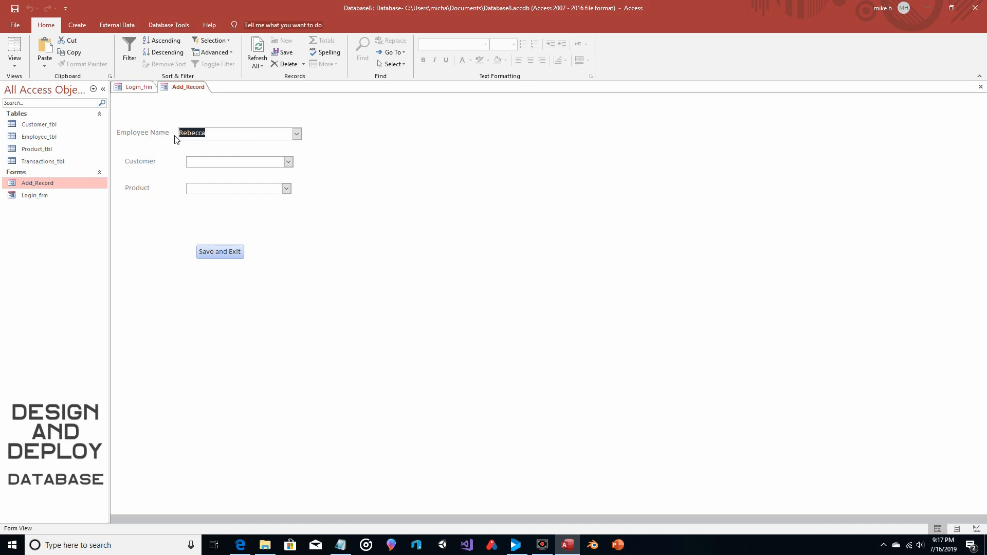
pyautogui.click(15, 61)
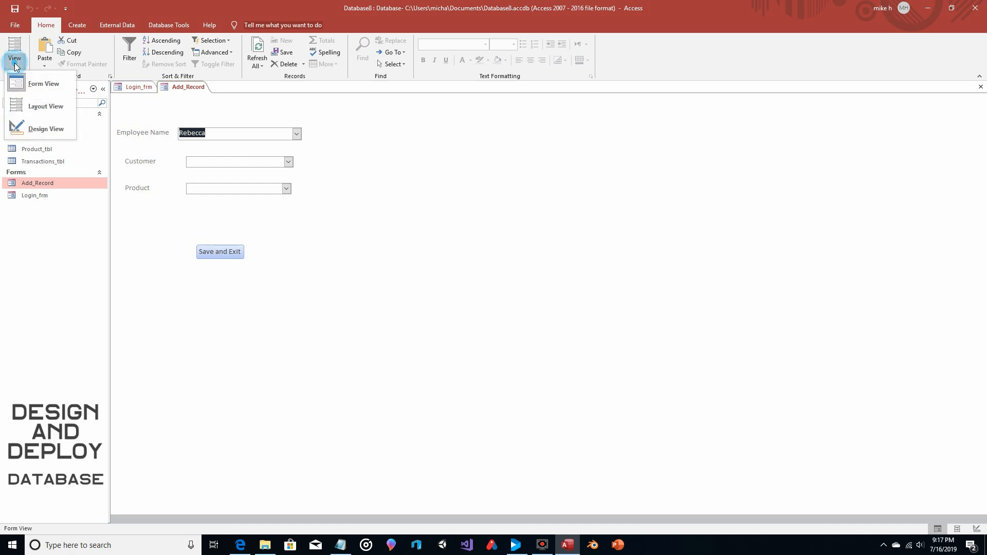
pyautogui.click(23, 129)
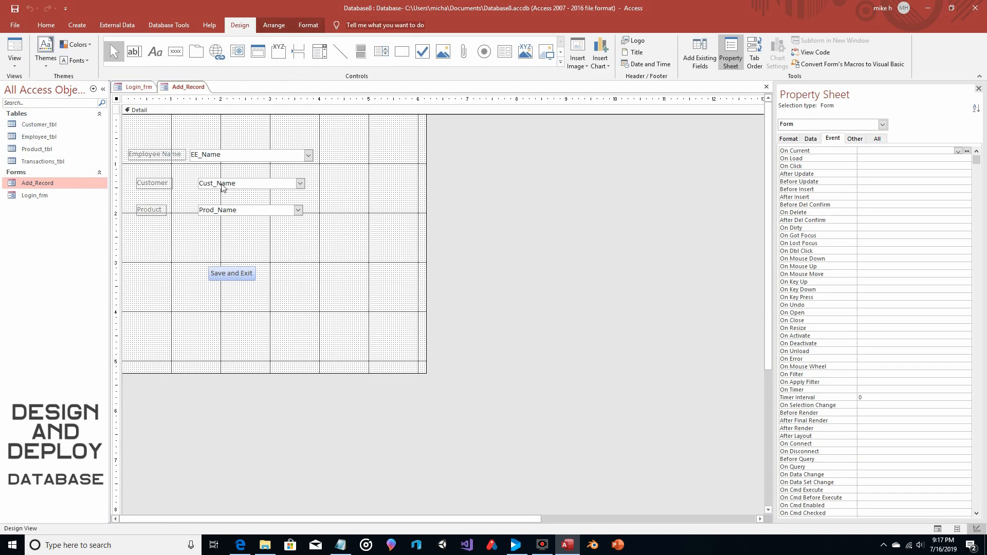
# Set the Locked property of Add_Record's Employee Name combo box to Yes.
pyautogui.click(259, 163)
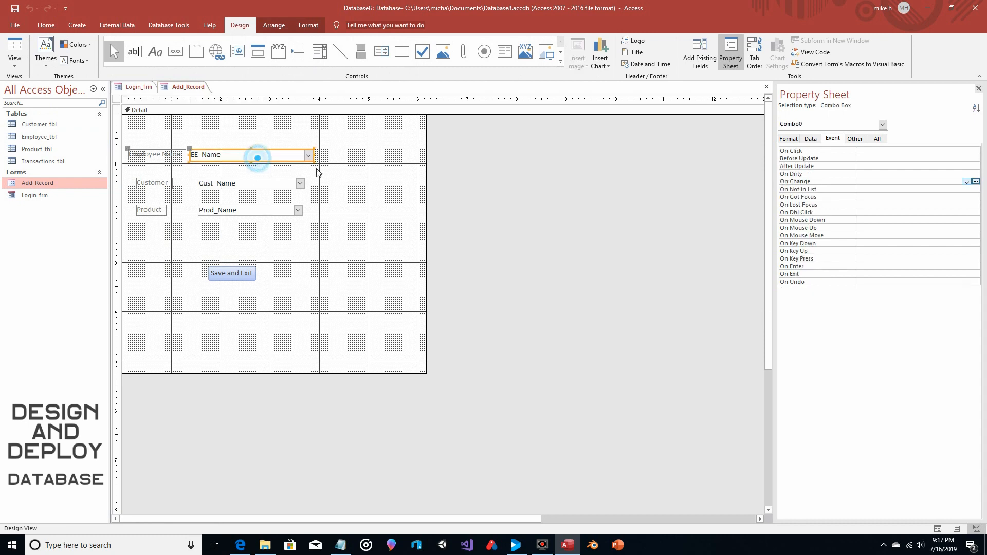
pyautogui.click(789, 138)
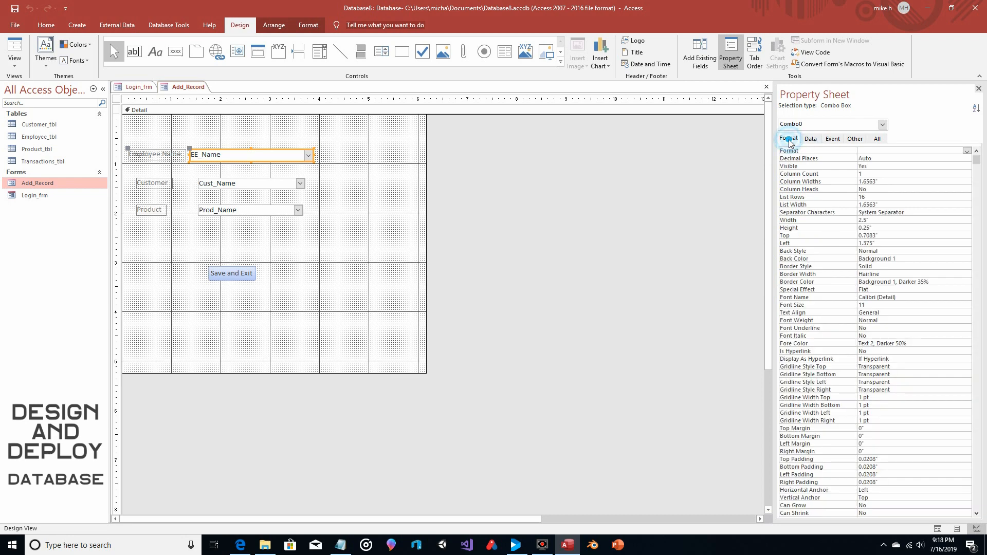
pyautogui.scroll(-5, 842, 246)
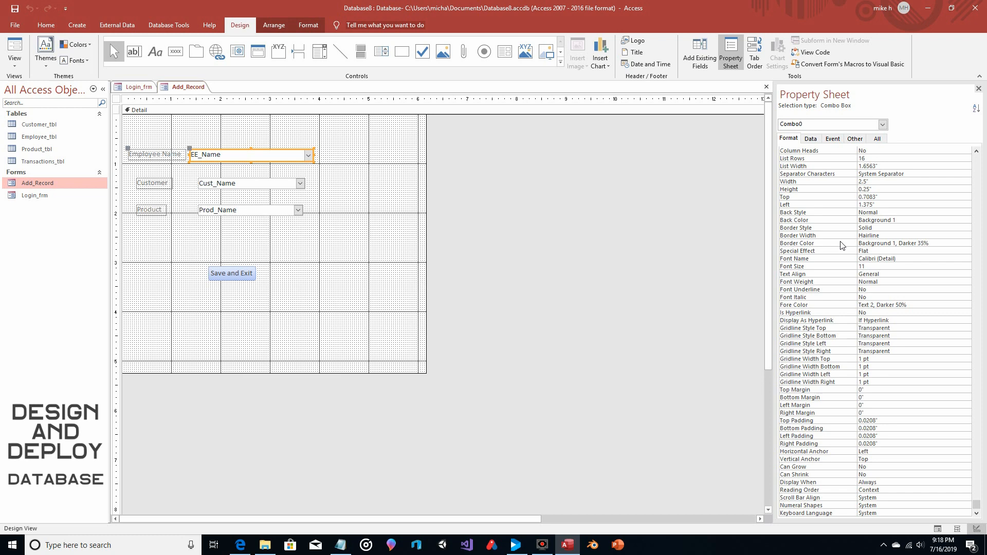
pyautogui.scroll(2, 843, 246)
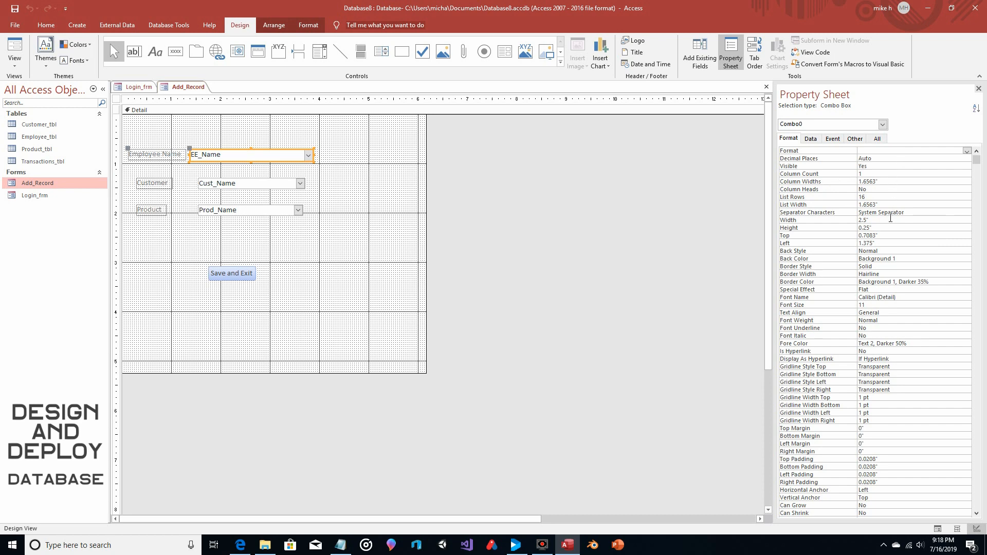
pyautogui.scroll(-2, 890, 216)
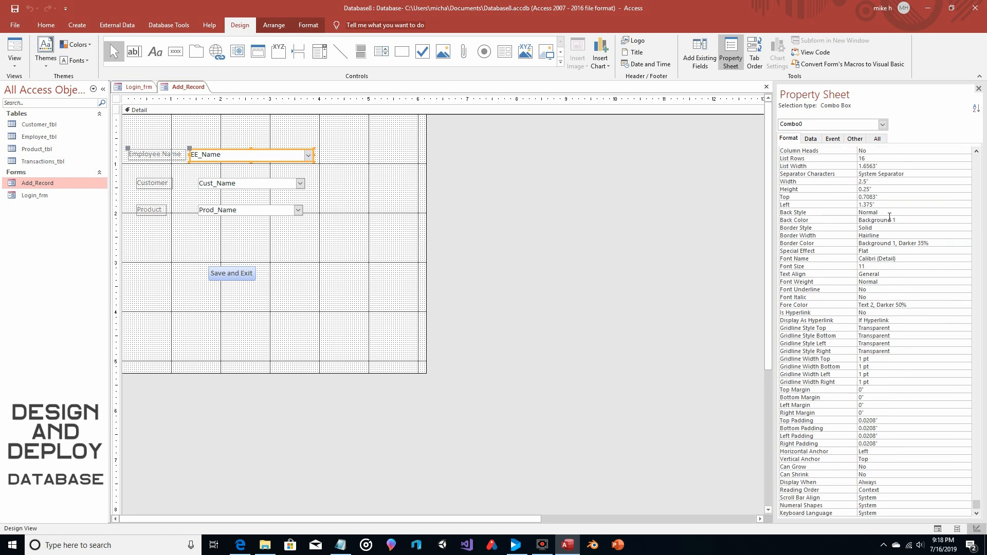
pyautogui.scroll(2, 890, 216)
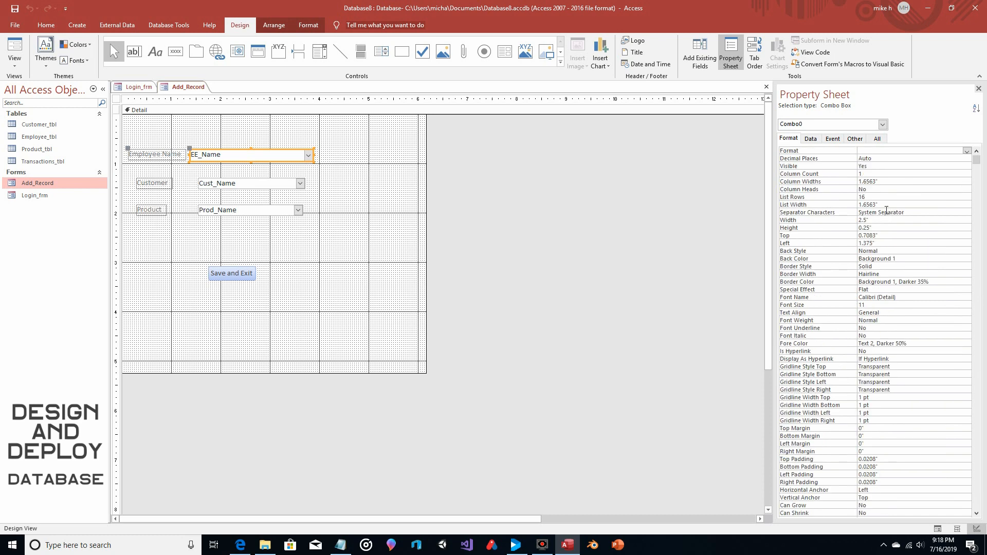
pyautogui.click(811, 139)
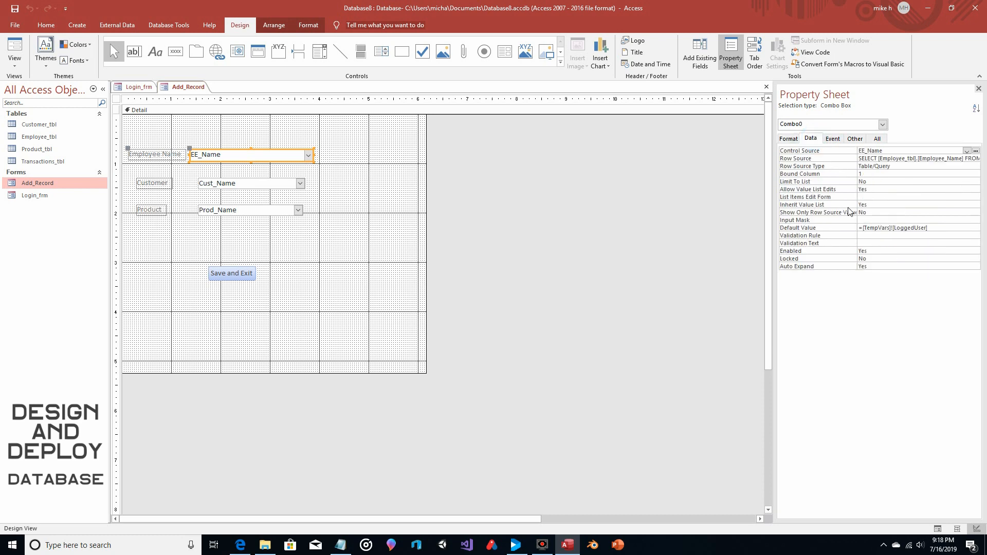
pyautogui.click(901, 259)
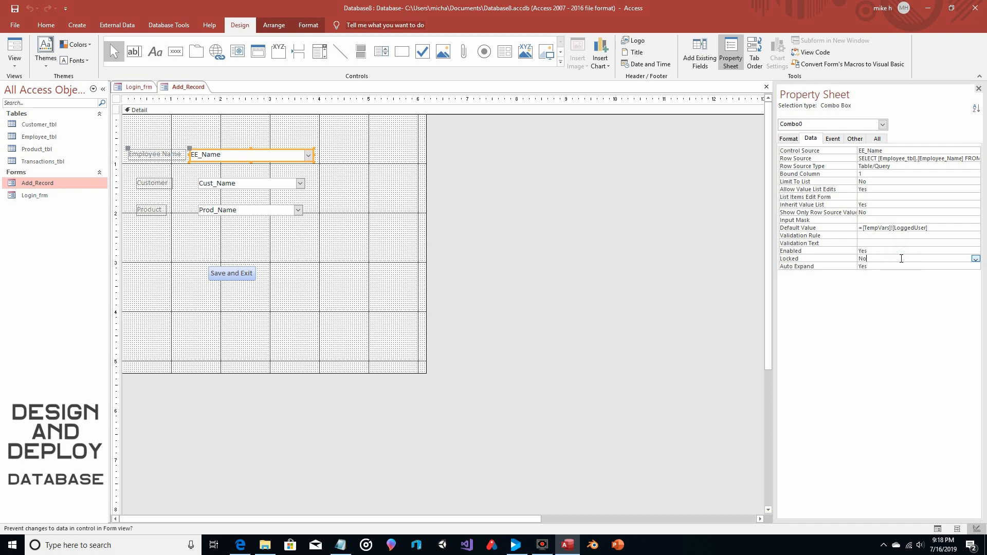
pyautogui.click(975, 258)
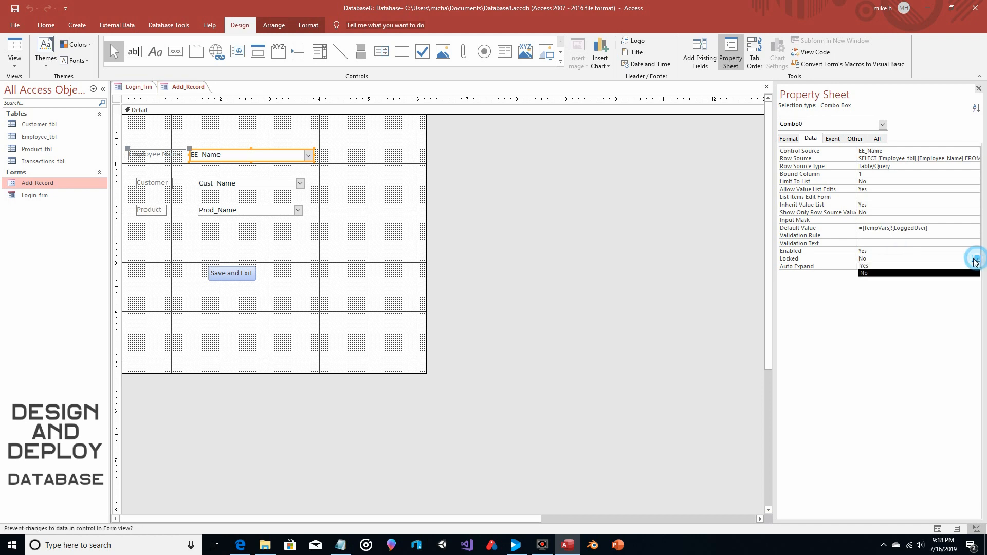
pyautogui.click(919, 267)
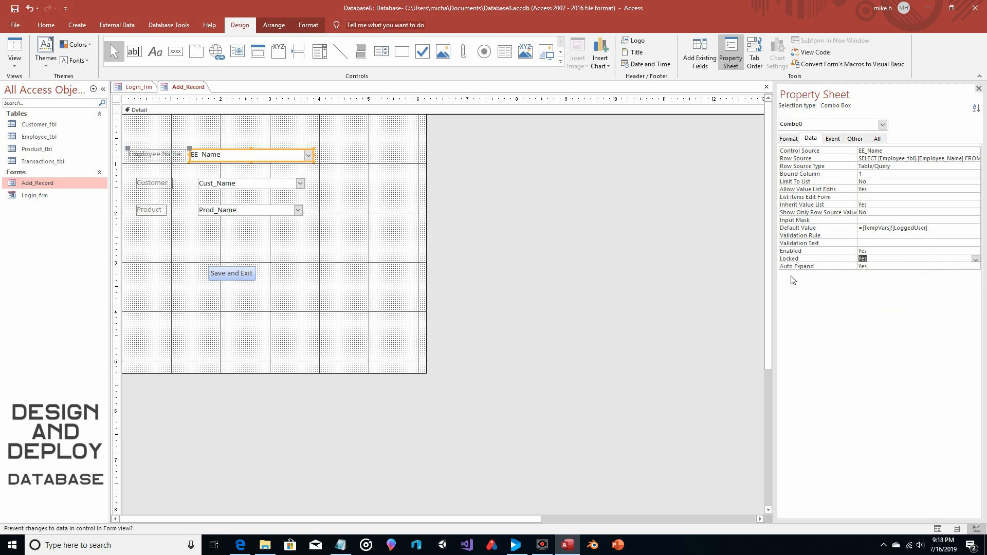
# Save Add_Record and try to pick another employee in its Employee Name combo box in Form View.
pyautogui.click(16, 8)
pyautogui.click(13, 47)
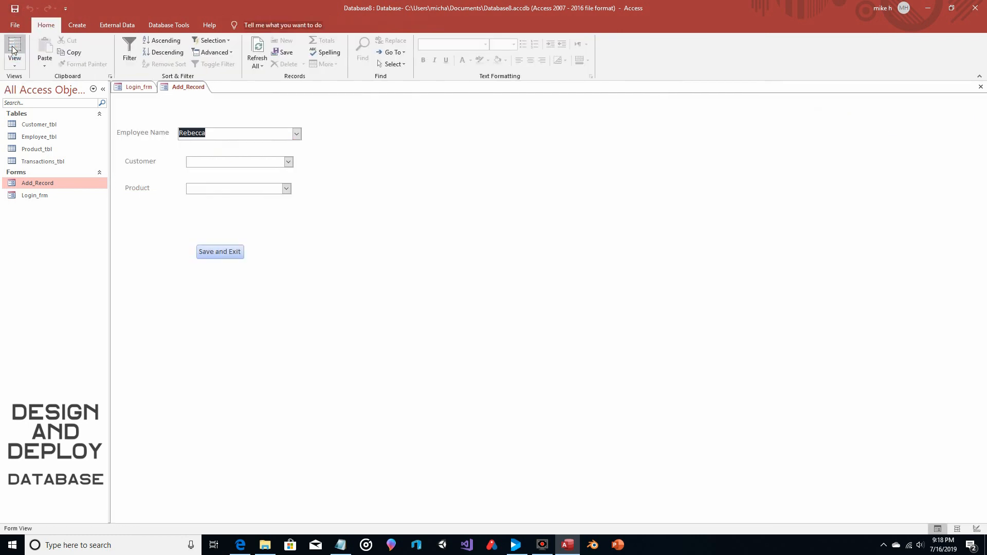
pyautogui.click(296, 133)
pyautogui.moveTo(250, 145); pyautogui.dragTo(230, 185)
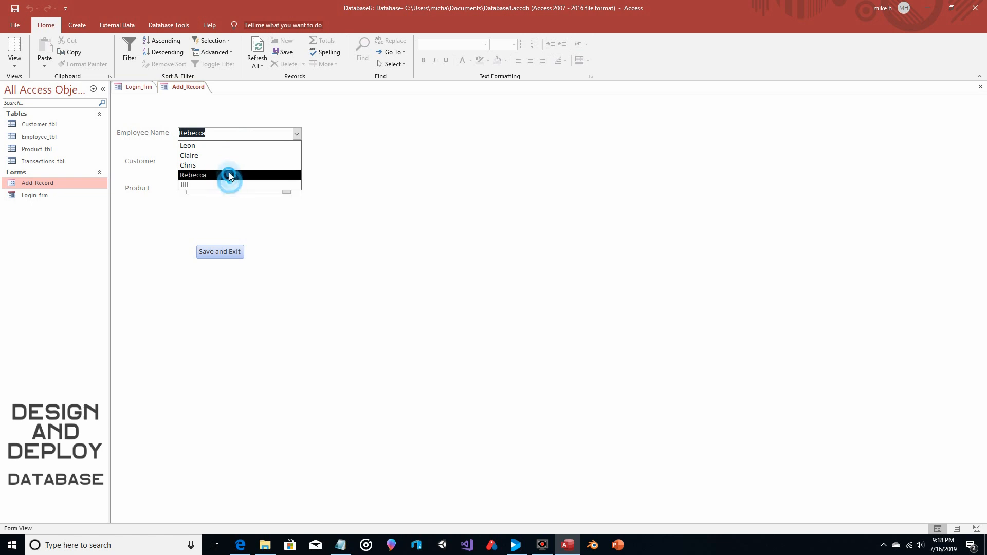
pyautogui.click(363, 122)
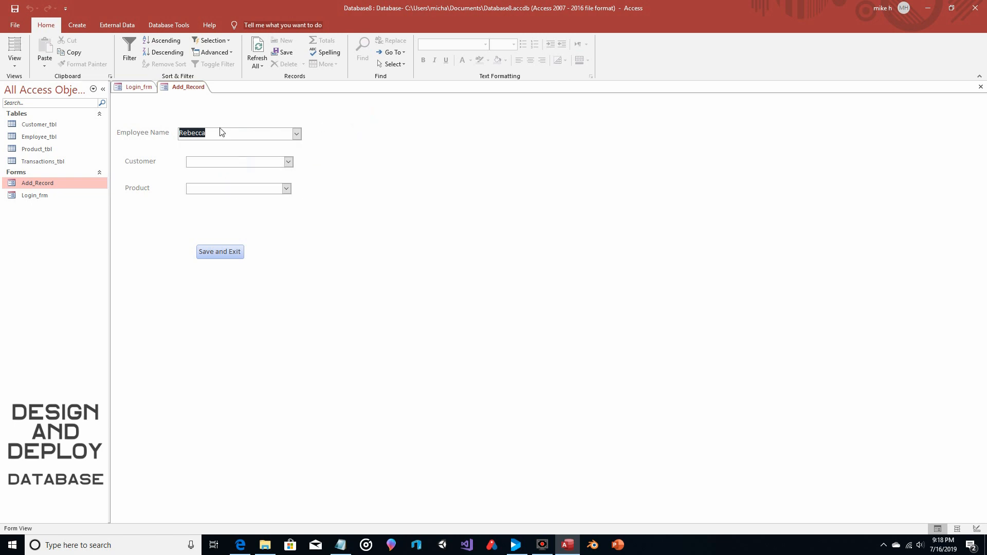
# Change Add_Record's Employee Name combo box to a text box in Design View.
pyautogui.click(14, 60)
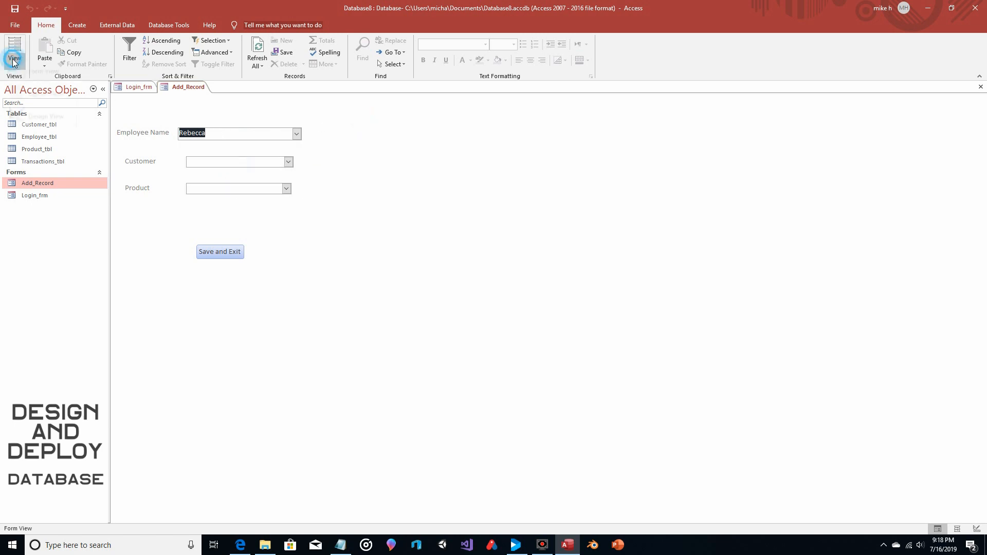
pyautogui.click(23, 127)
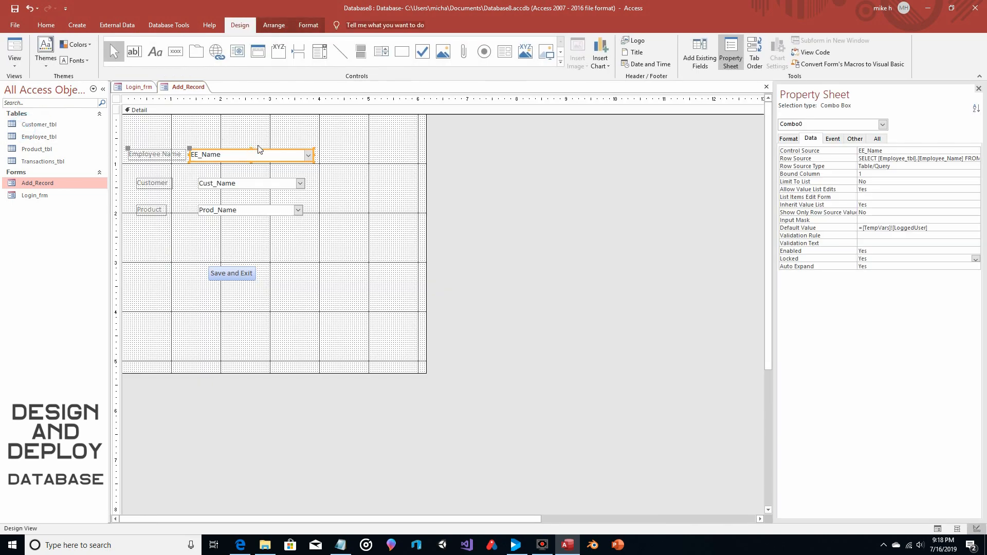
pyautogui.rightClick(299, 158)
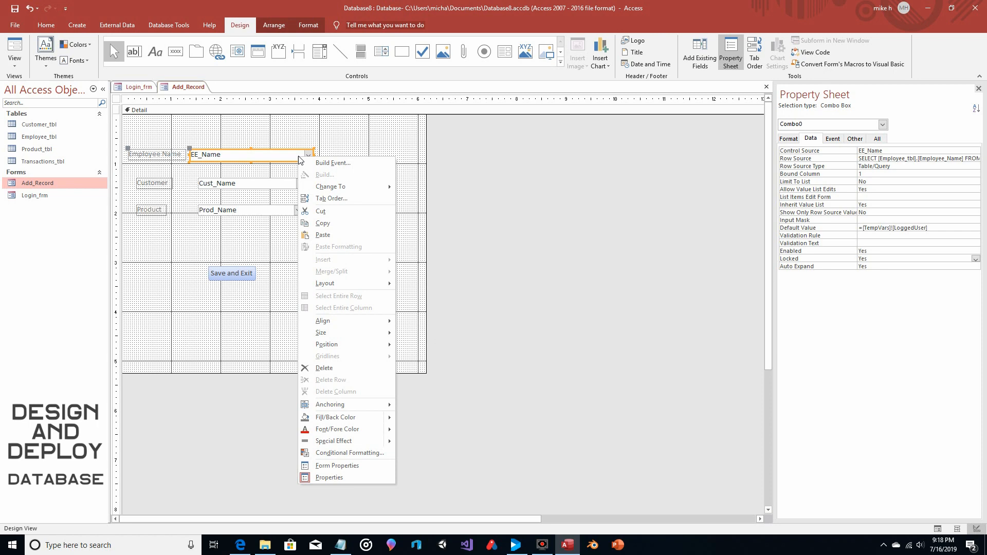
pyautogui.moveTo(331, 187)
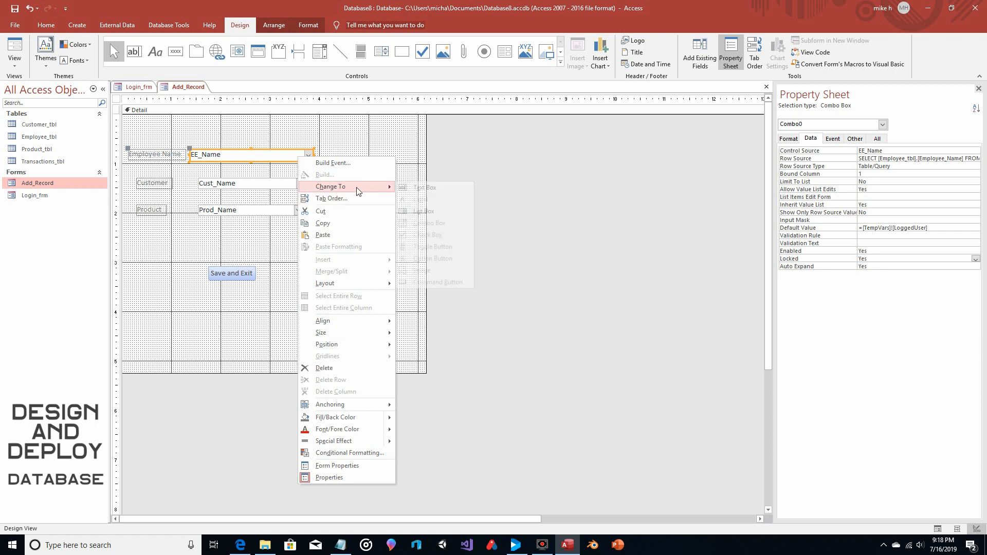
pyautogui.click(418, 189)
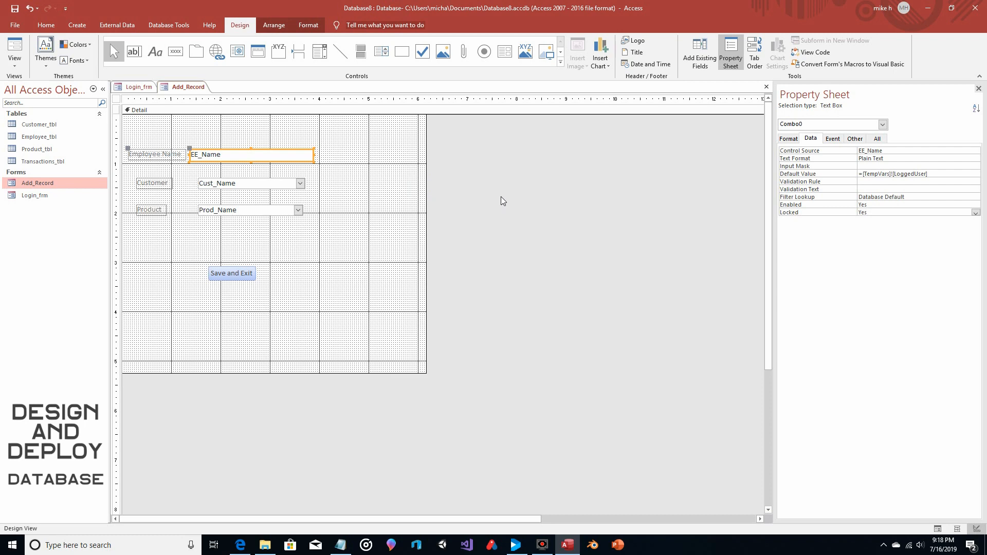
# Check Add_Record's Employee Name text box in Form View, and close the form.
pyautogui.click(501, 199)
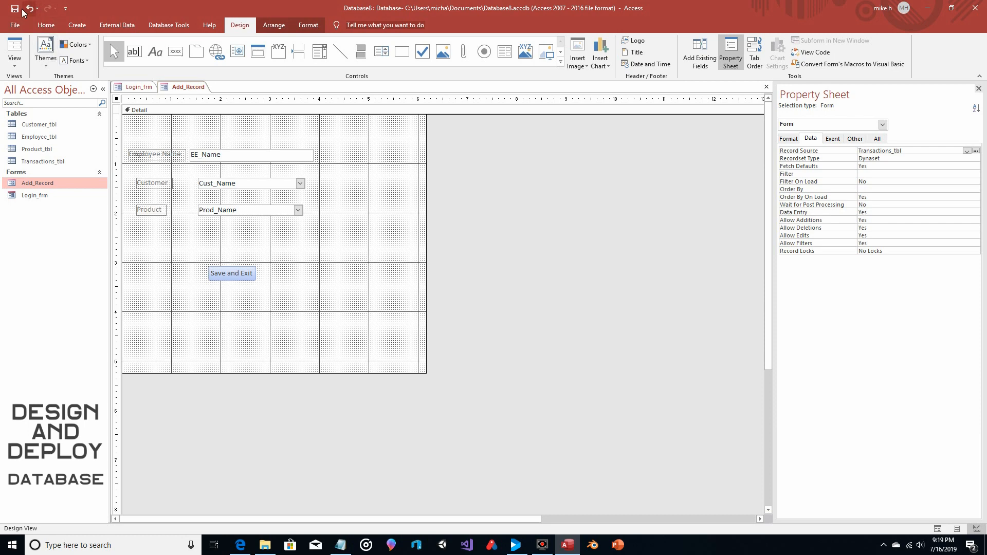
pyautogui.click(16, 47)
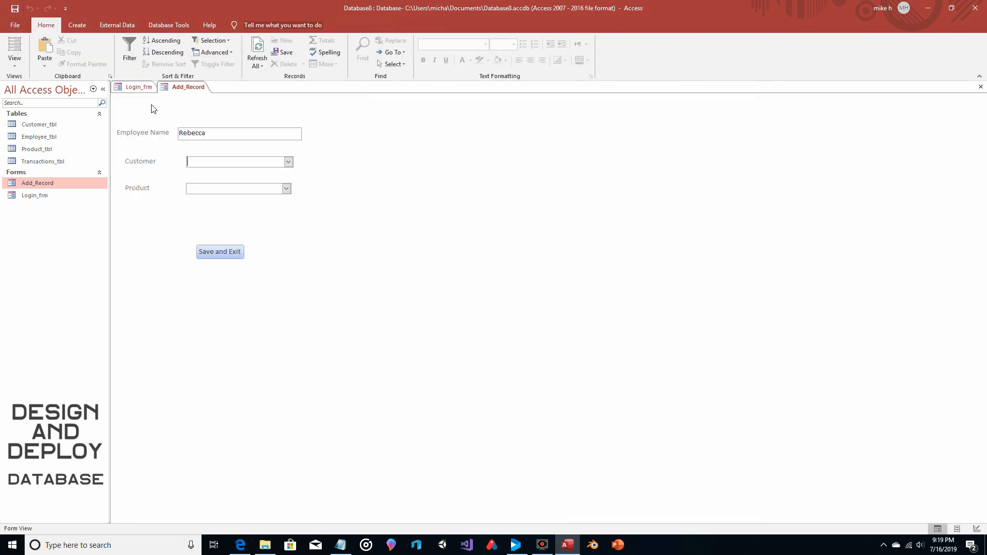
pyautogui.click(236, 133)
pyautogui.click(981, 87)
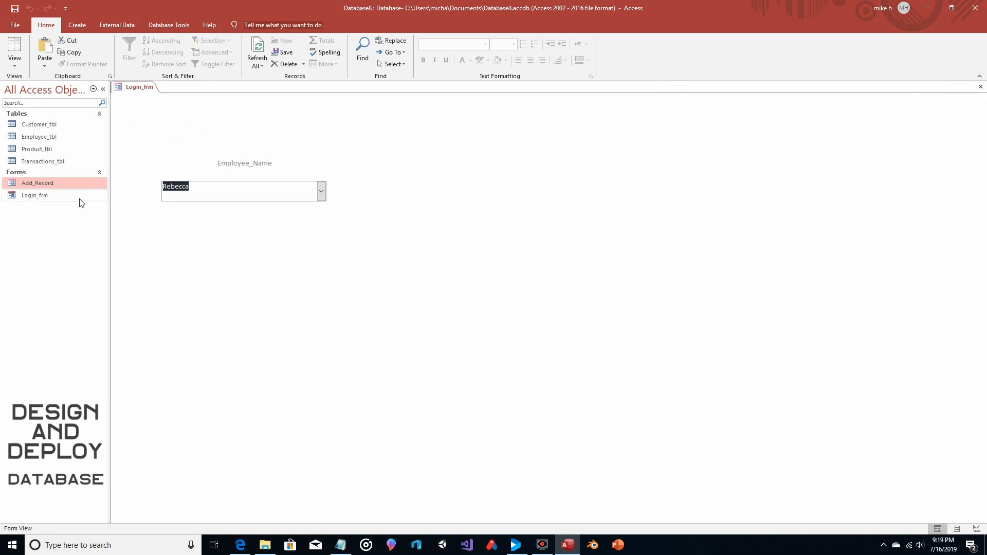
# Choose the second employee in Login_frm's combo box to open Add_Record, and check its Employee Name field.
pyautogui.click(321, 191)
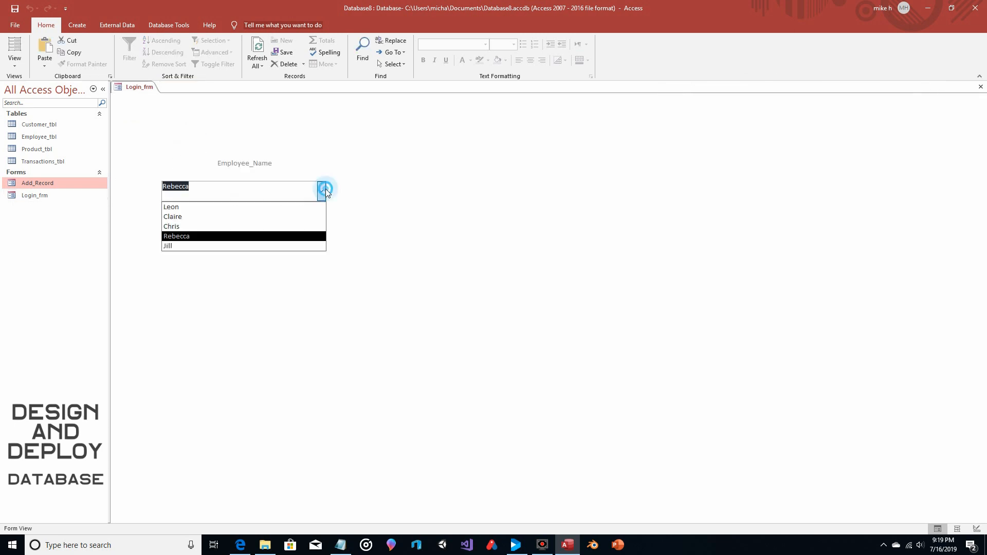
pyautogui.click(286, 218)
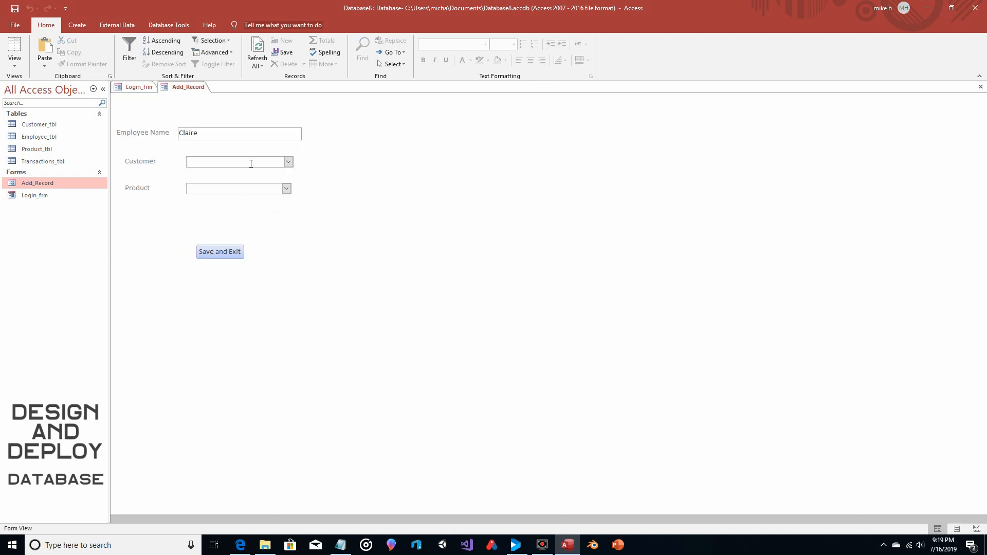
pyautogui.click(210, 132)
# Complete the new record with the first listed customer and the product Videogame, and save and exit Add_Record.
pyautogui.click(287, 161)
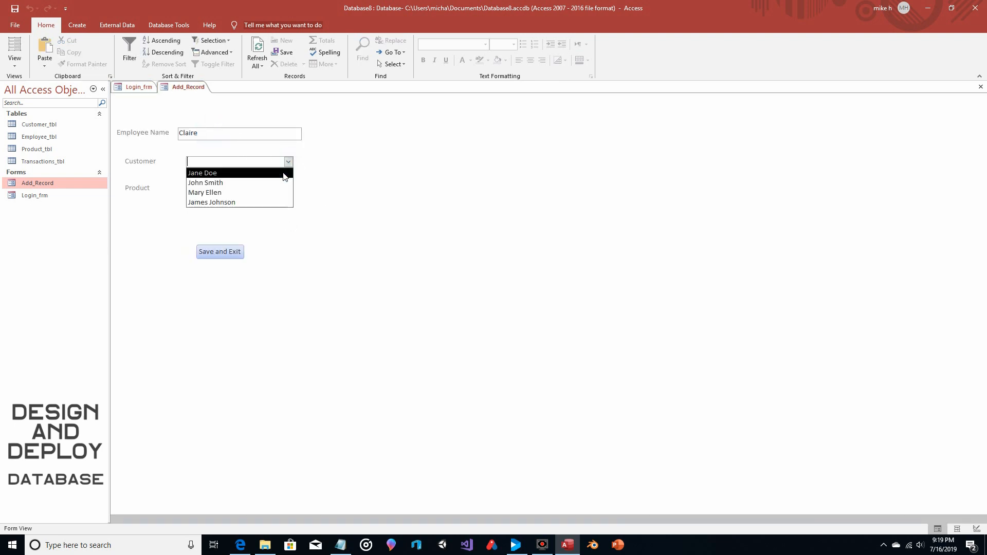
pyautogui.click(283, 175)
pyautogui.click(286, 188)
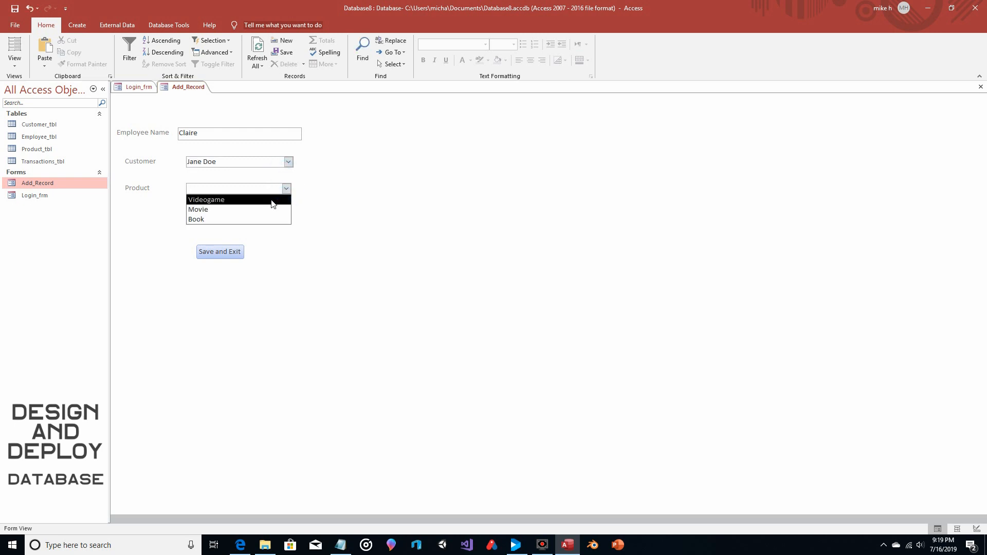
pyautogui.click(273, 199)
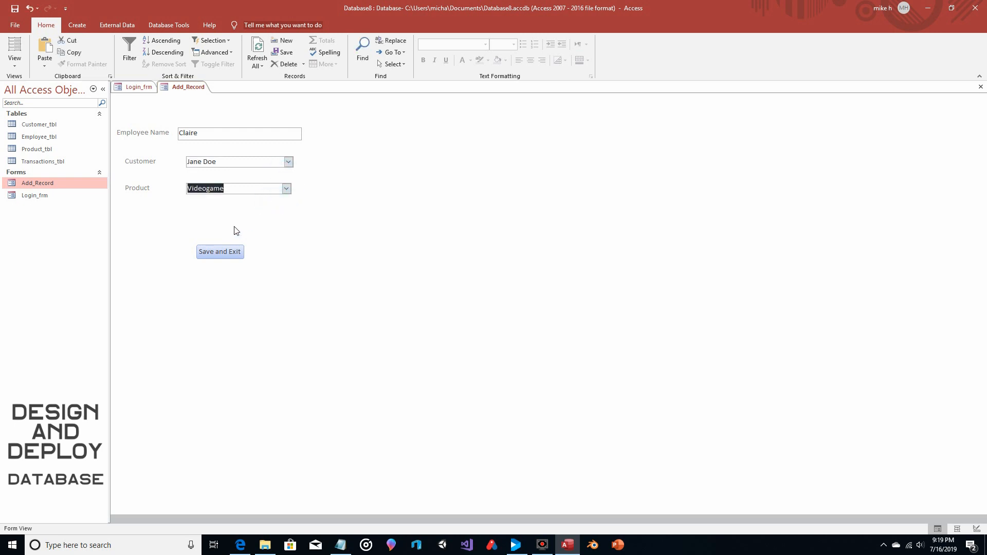
pyautogui.click(224, 252)
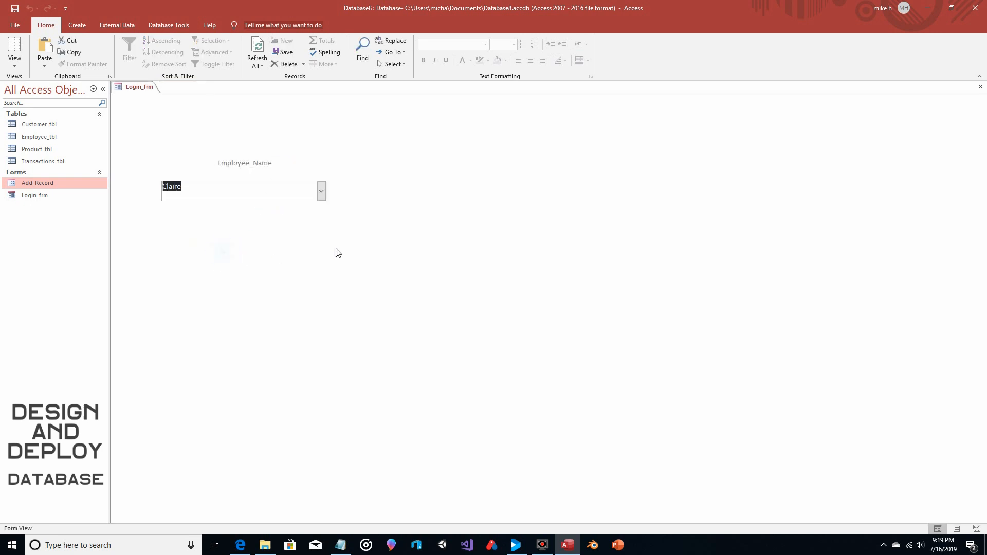
# Open Transactions_tbl to check the newly added transaction, and close the table.
pyautogui.doubleClick(55, 163)
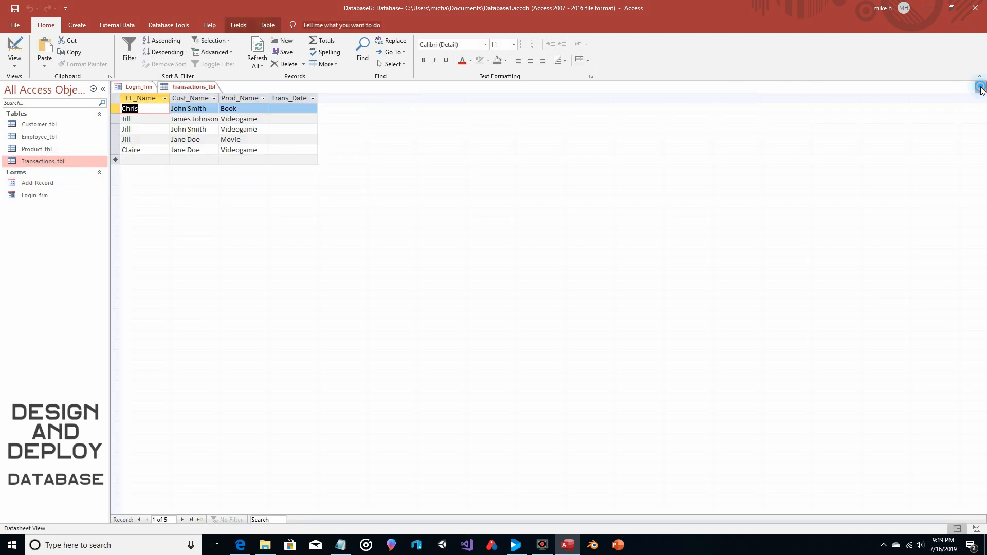
pyautogui.click(980, 87)
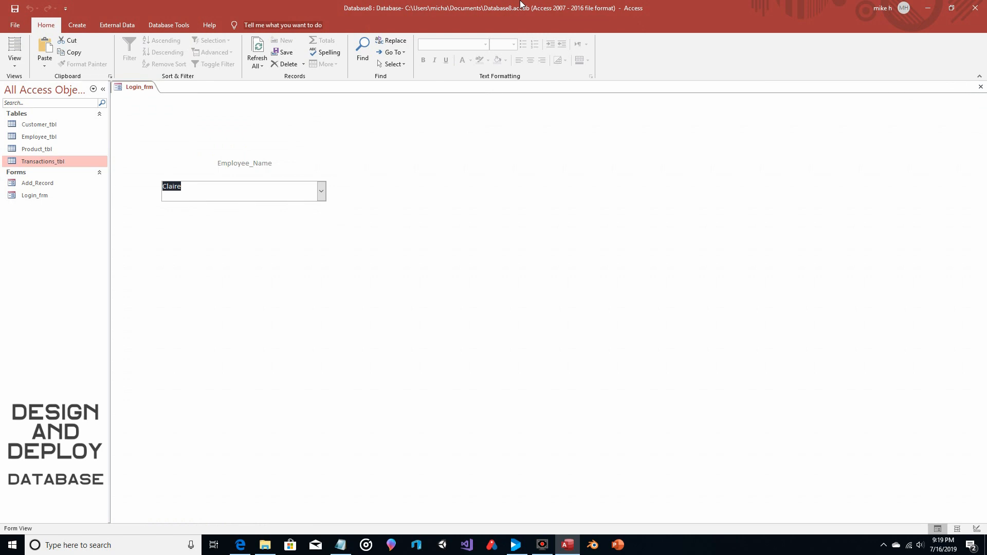